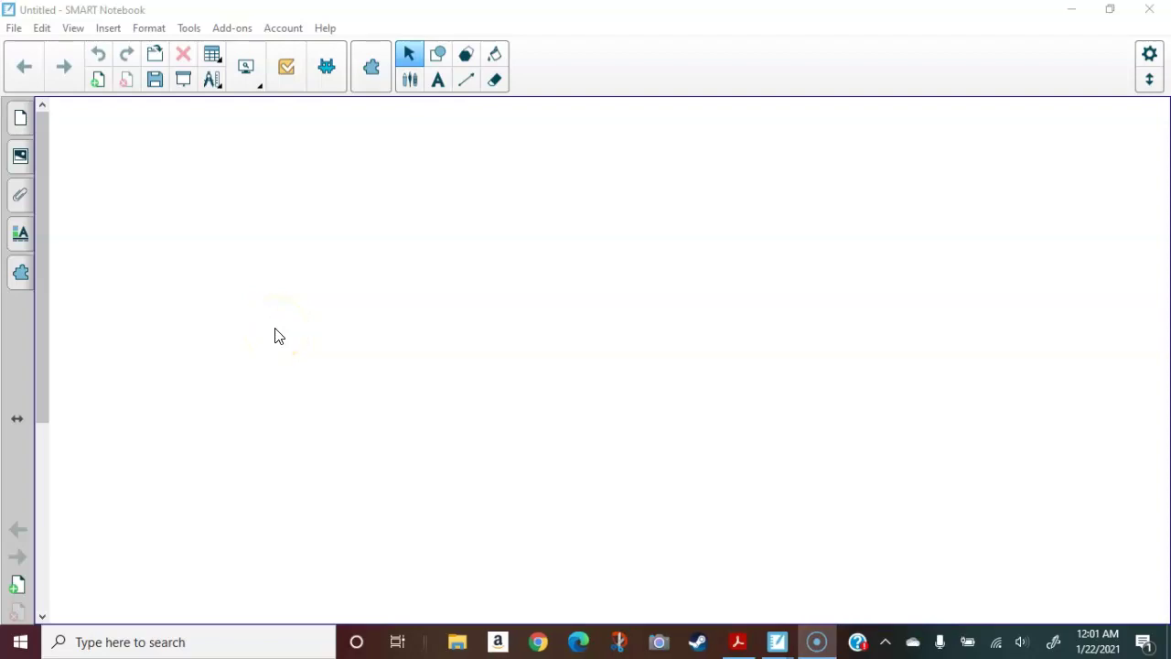
Page through the Unit 3, Lesson 1 PDF maximized in Acrobat, then minimize it.
left_click(738, 642)
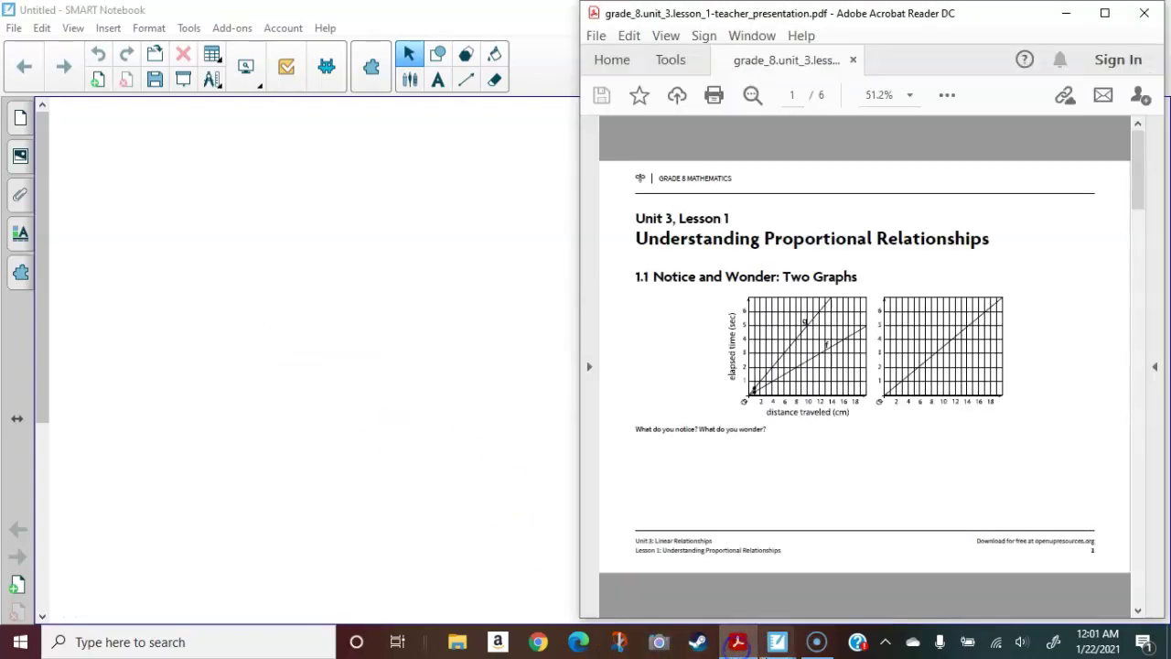
left_click(1104, 13)
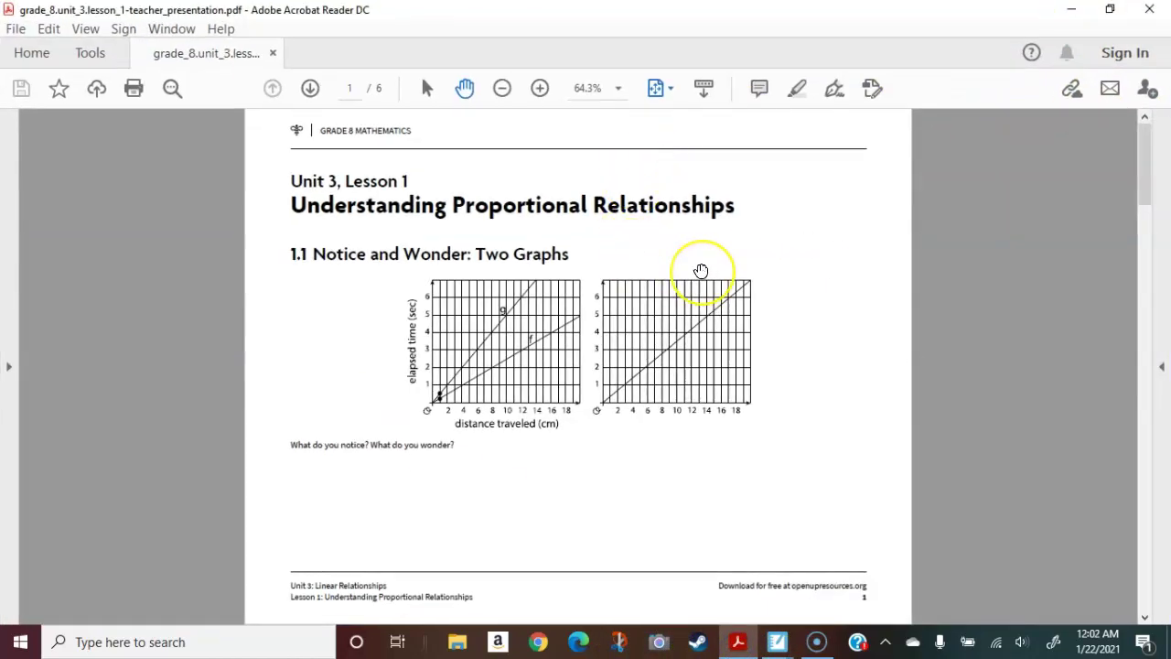
scroll(701, 272, "down", 1)
scroll(701, 272, "down", 1)
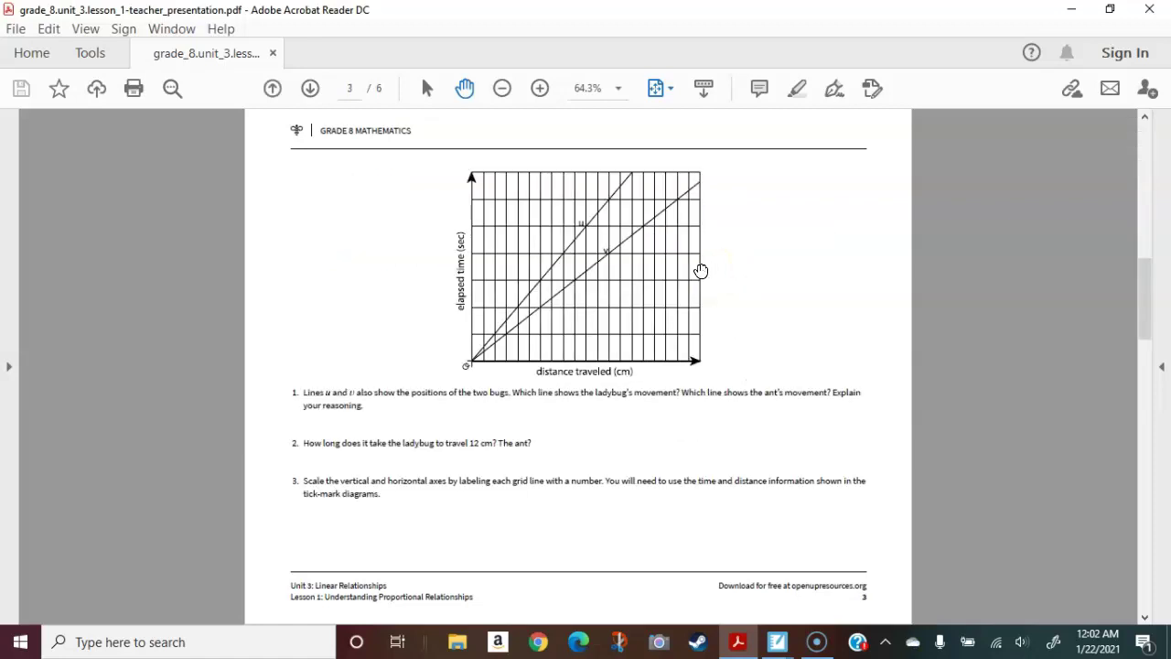
scroll(701, 272, "down", 1)
scroll(701, 272, "up", 2)
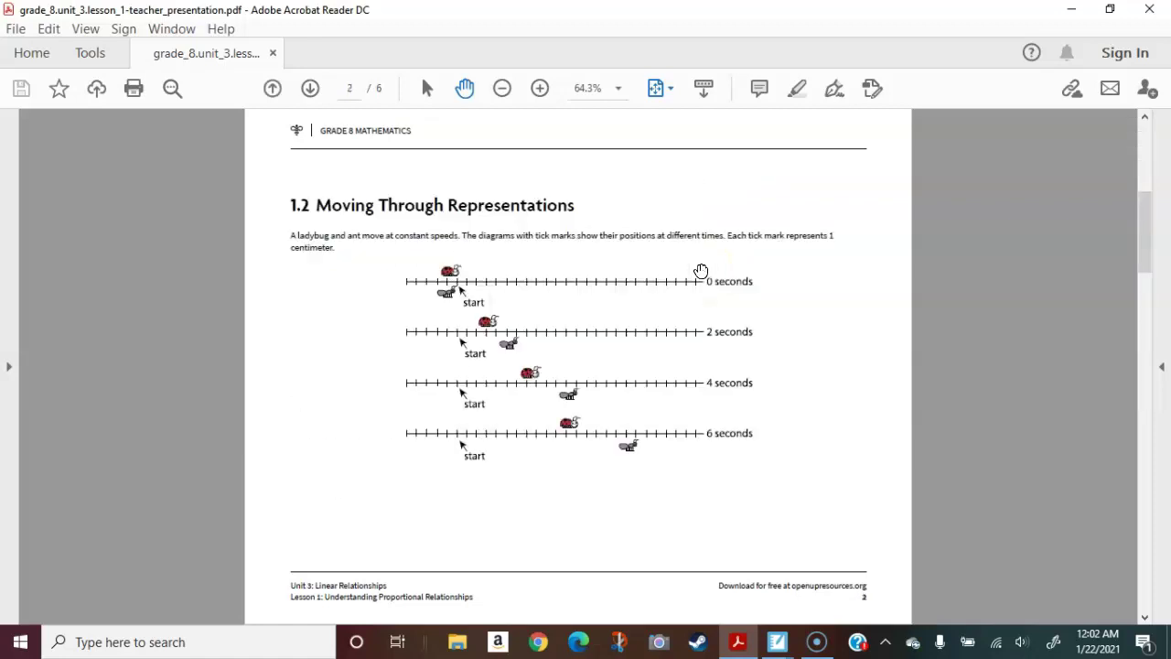
scroll(701, 272, "up", 1)
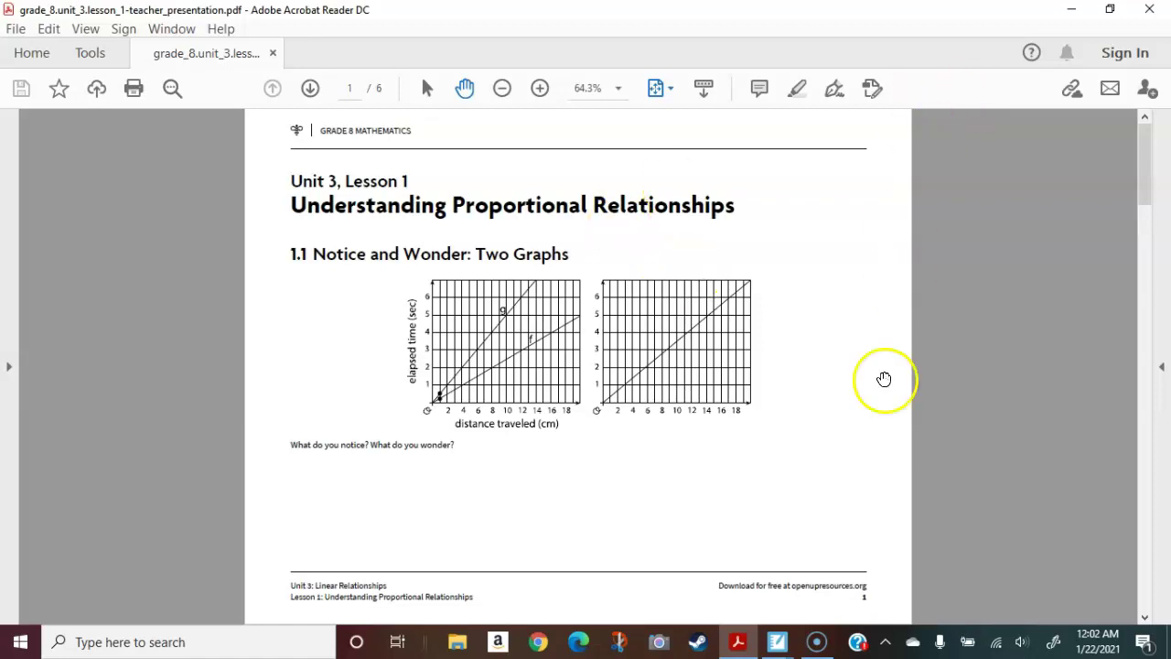
left_click(1091, 14)
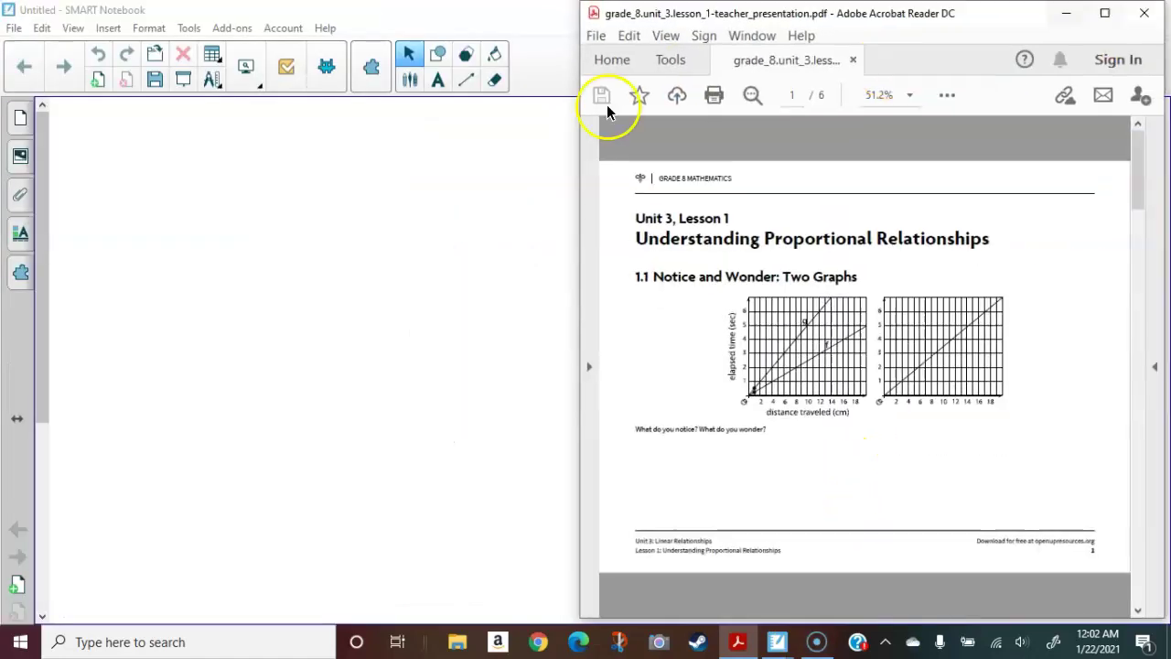
Import the grade_8 lesson PDF from Documents through File > Import.
left_click(13, 28)
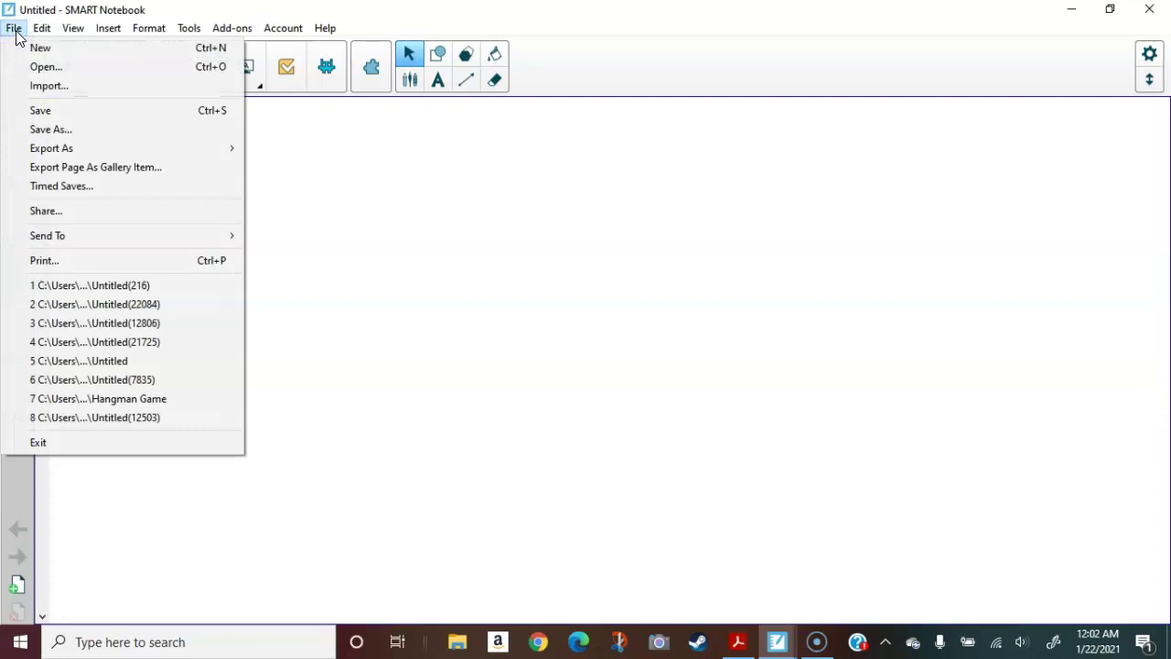
left_click(53, 86)
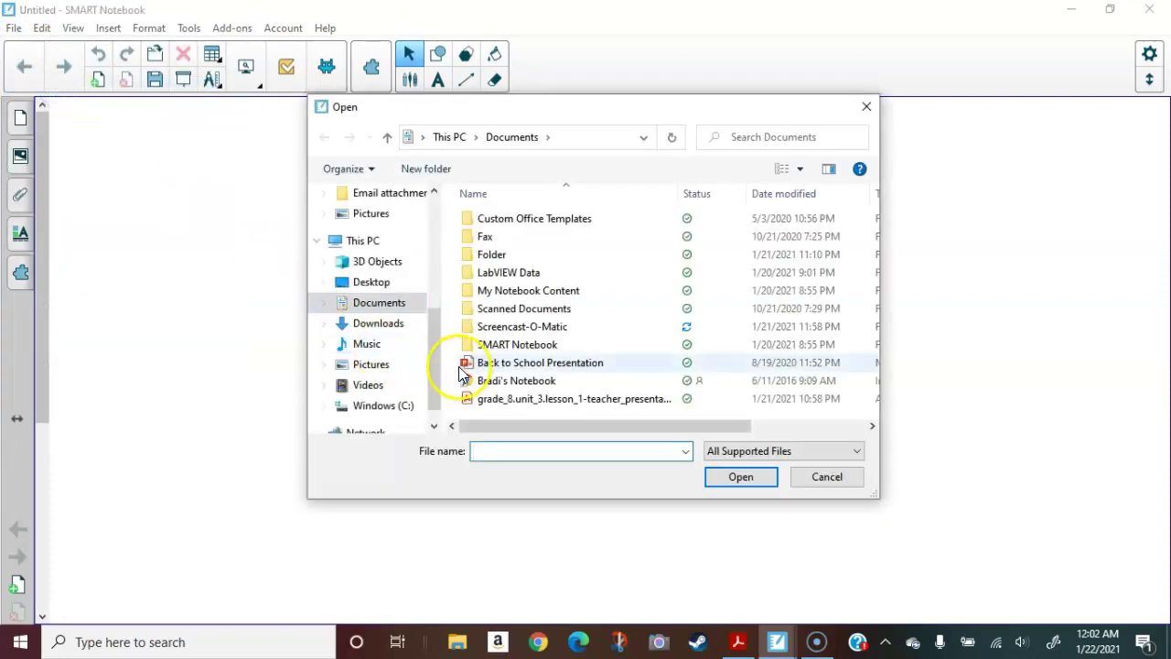
left_click(531, 401)
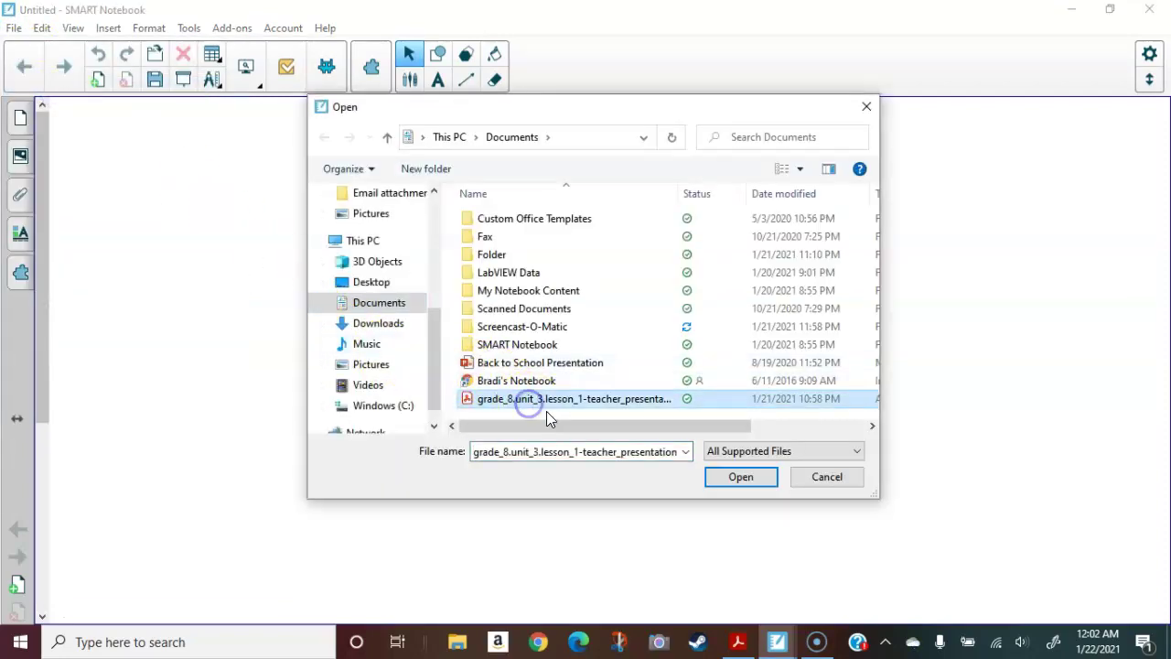
left_click(737, 477)
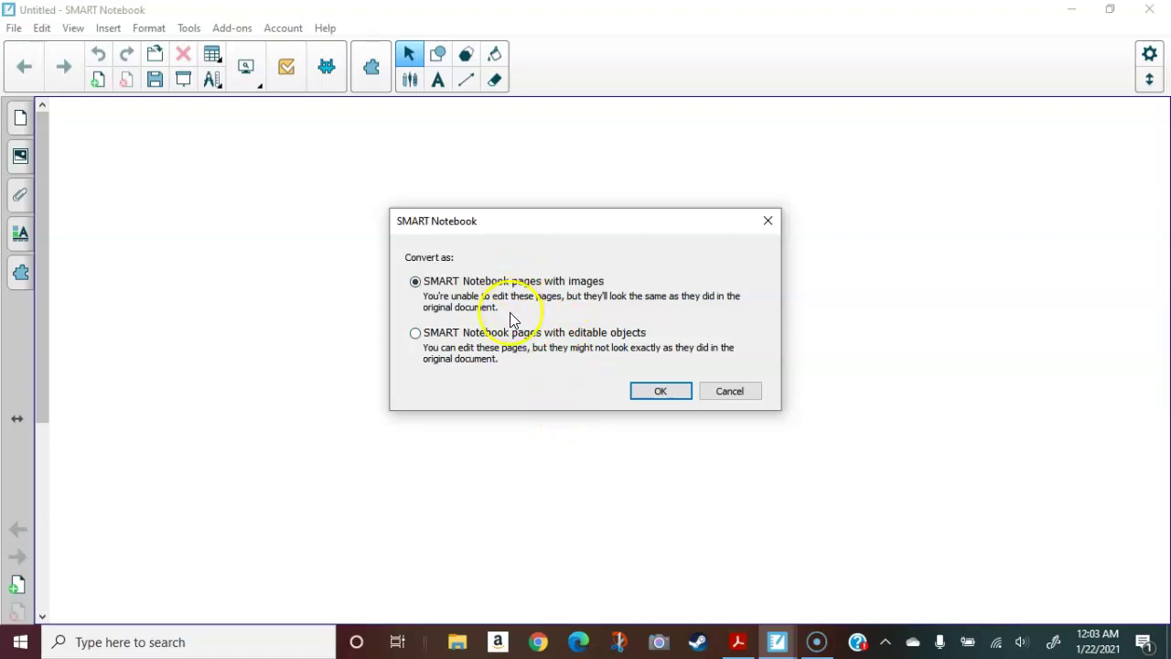
Convert the PDF as image pages, with Notebook snapped left and Acrobat right.
left_click(659, 392)
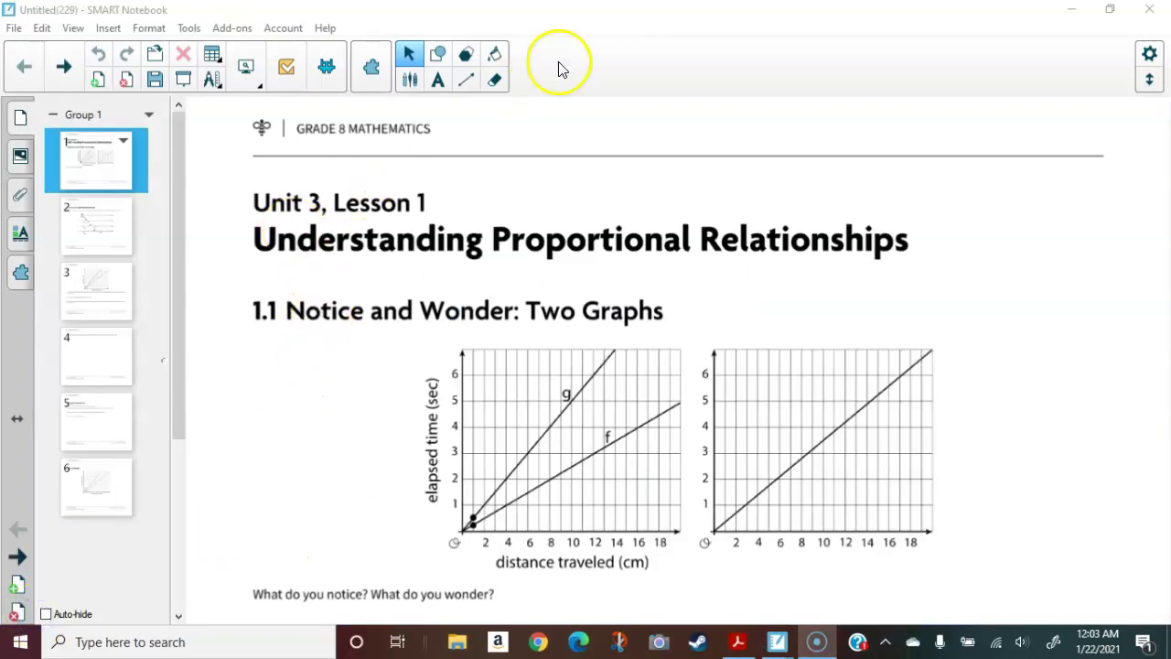
left_click_drag(655, 21, 2, 48)
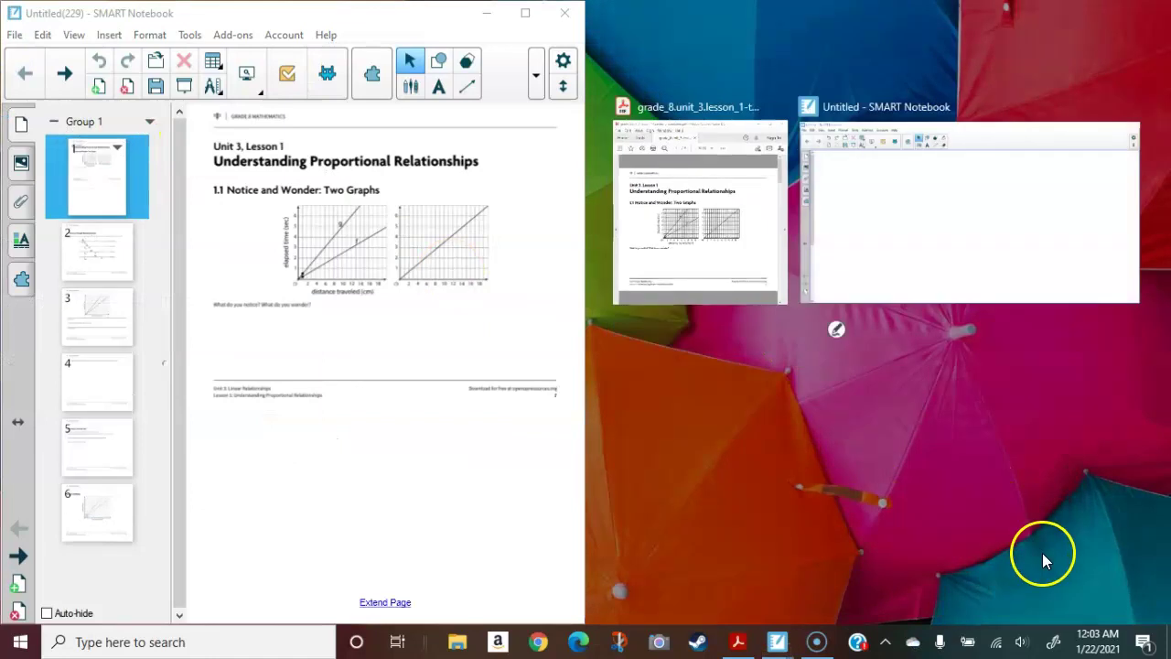
left_click(756, 293)
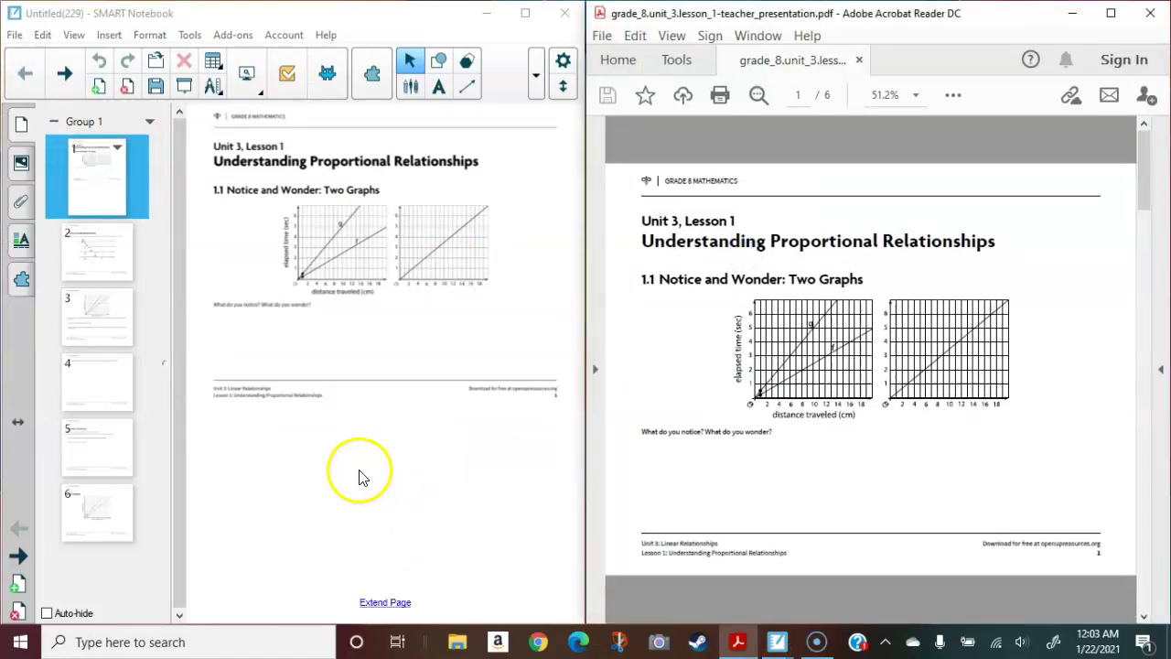
Auto-hide the Page Sorter, scroll the pages, then open page 4 and try selecting its question.
left_click(47, 613)
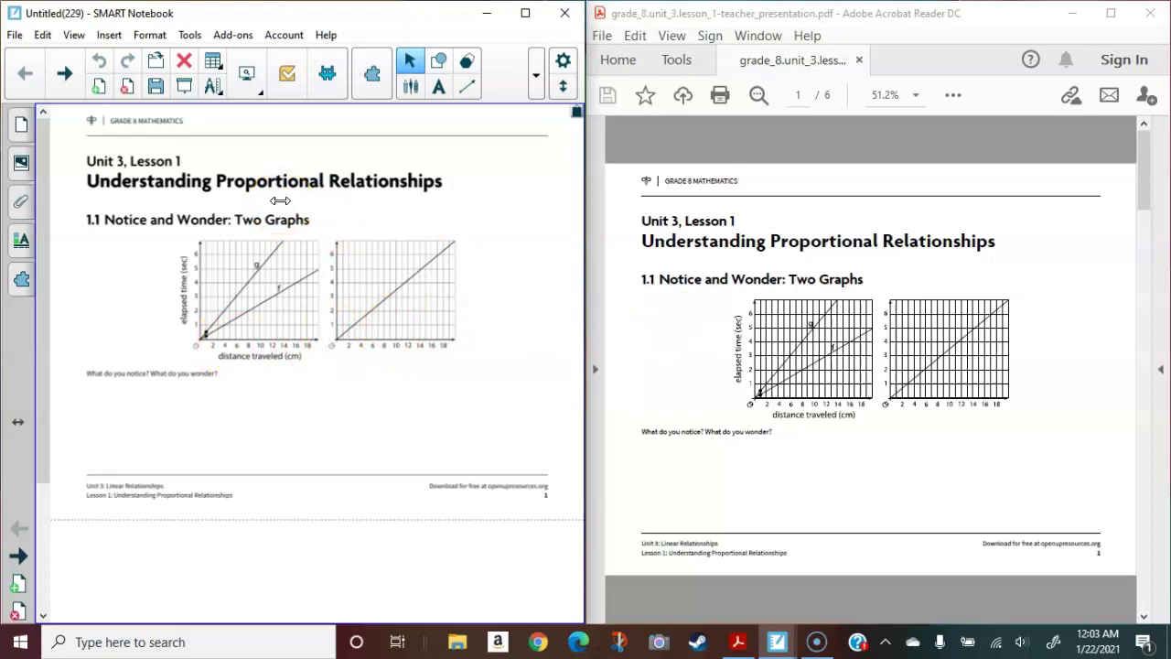
scroll(865, 347, "down", 2)
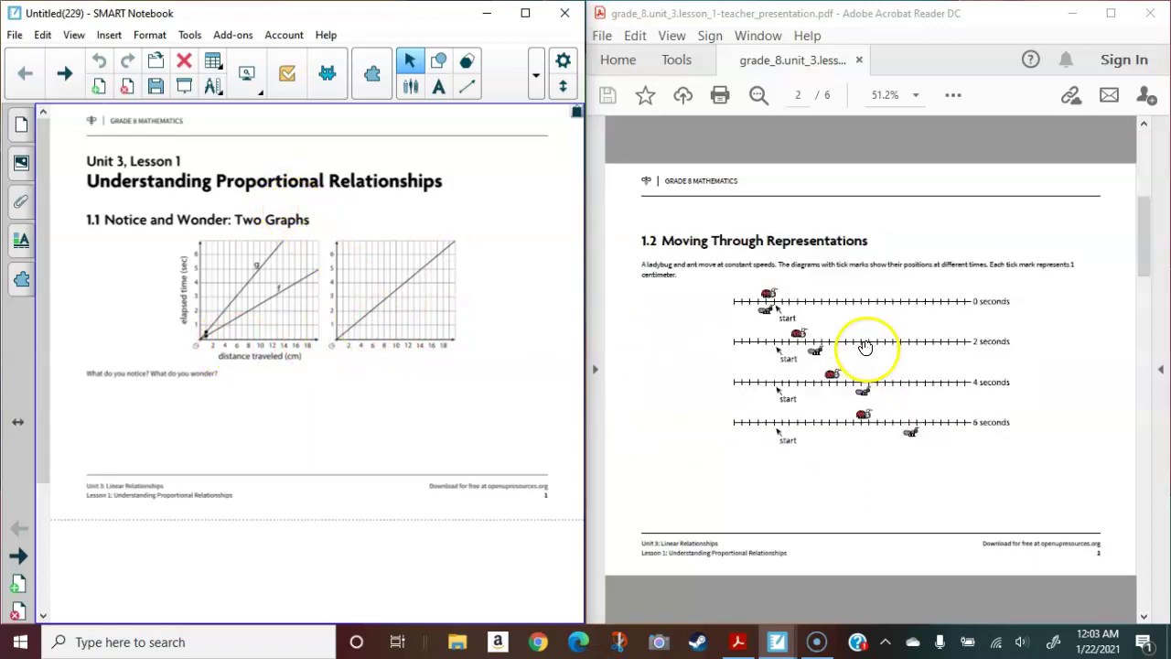
scroll(862, 347, "down", 2)
scroll(858, 347, "down", 2)
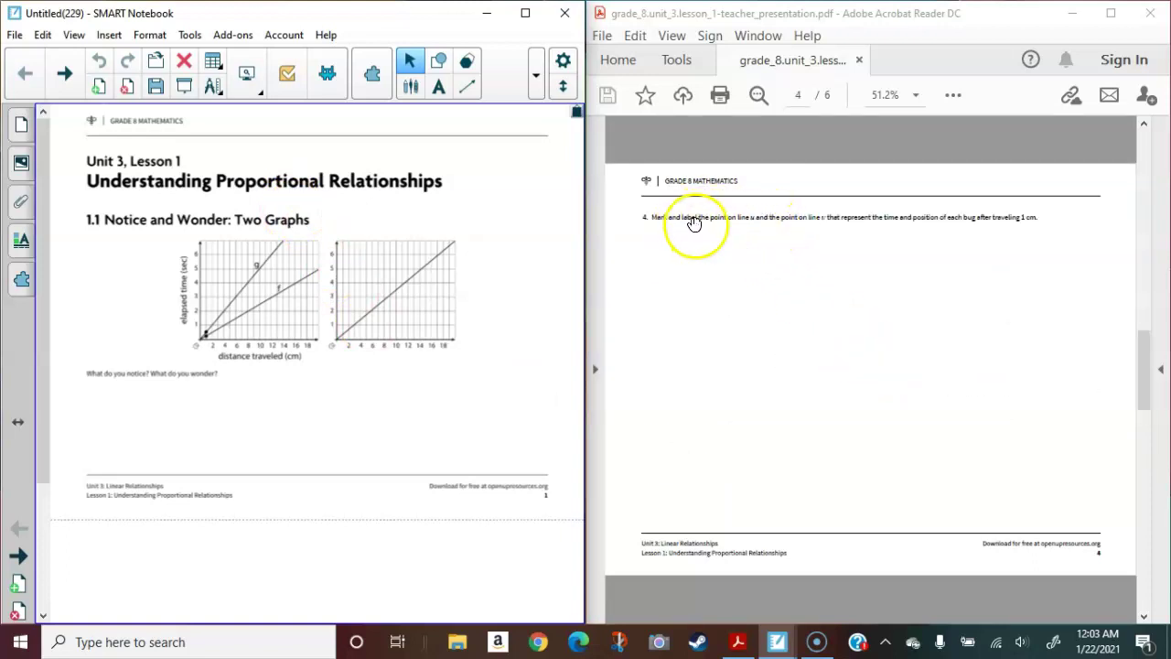
scroll(859, 323, "up", 2)
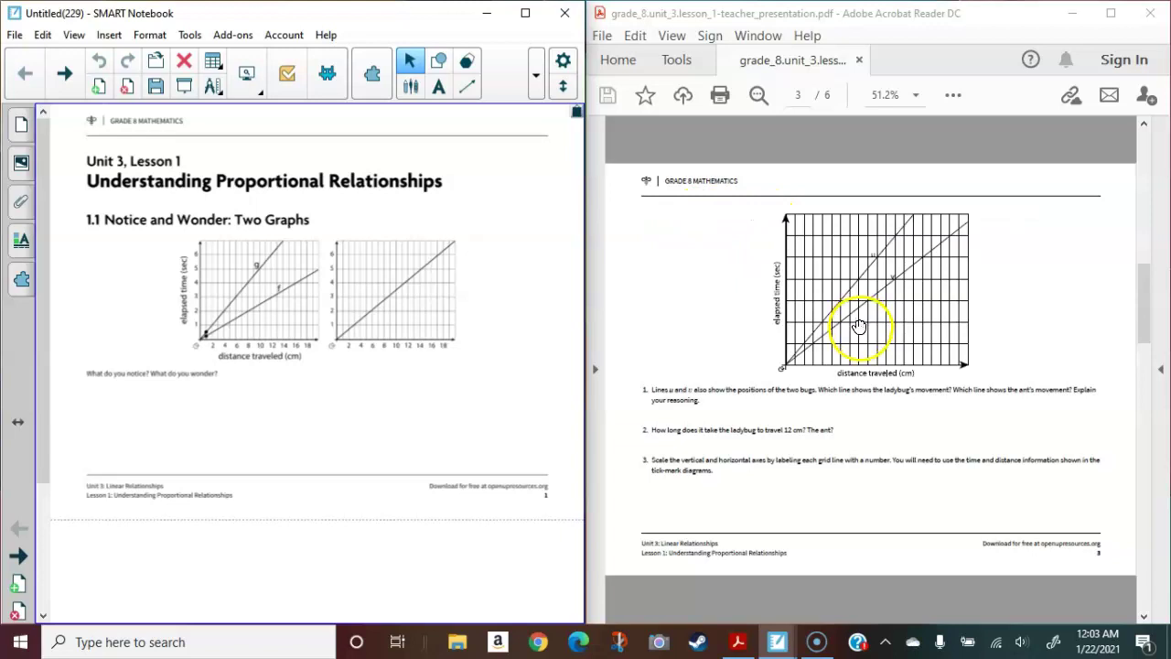
left_click(21, 124)
left_click(114, 388)
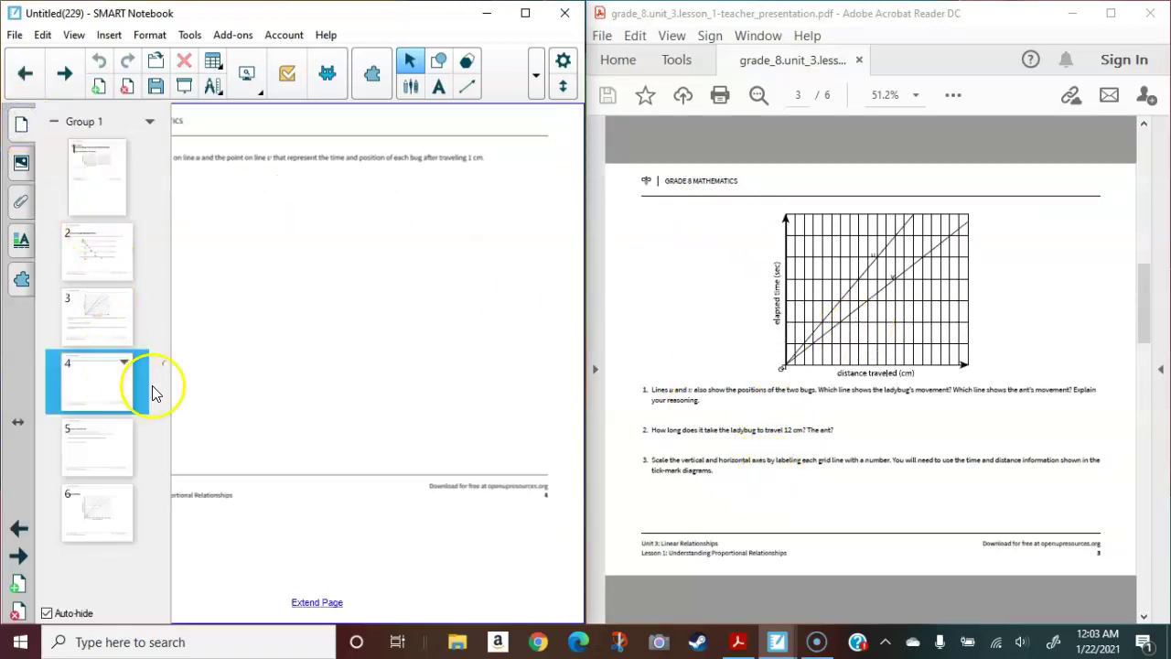
left_click(295, 158)
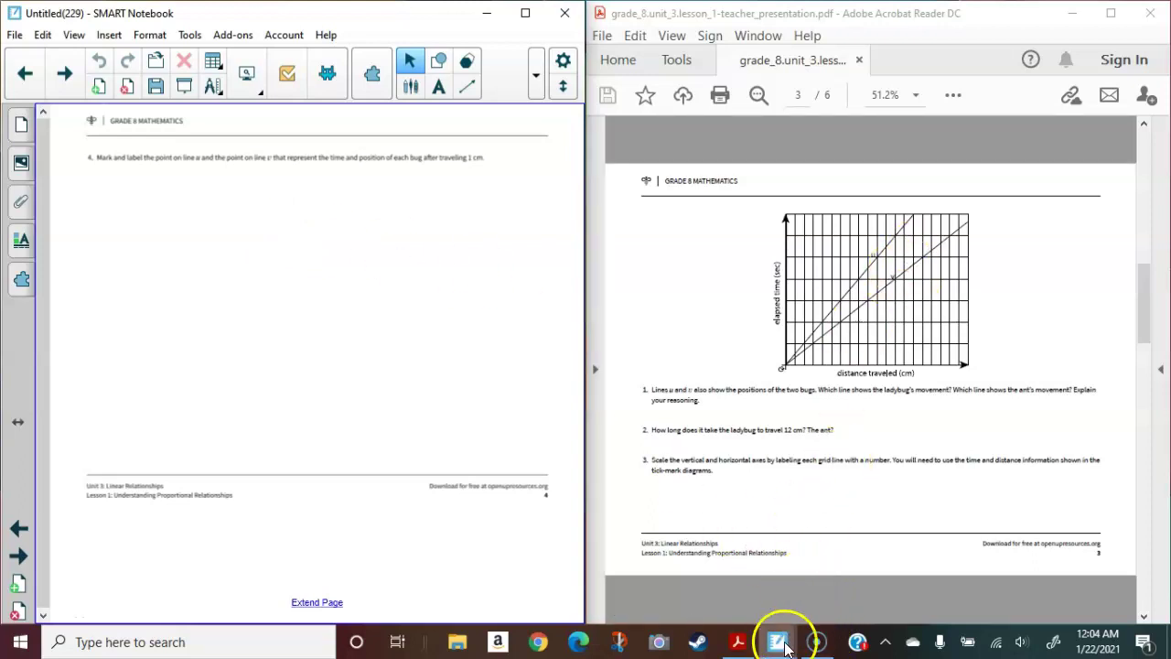
Import the grade_8 PDF into the Untitled Notebook as 'pages with editable objects'.
mouse_move(780, 640)
left_click(823, 577)
left_click(14, 28)
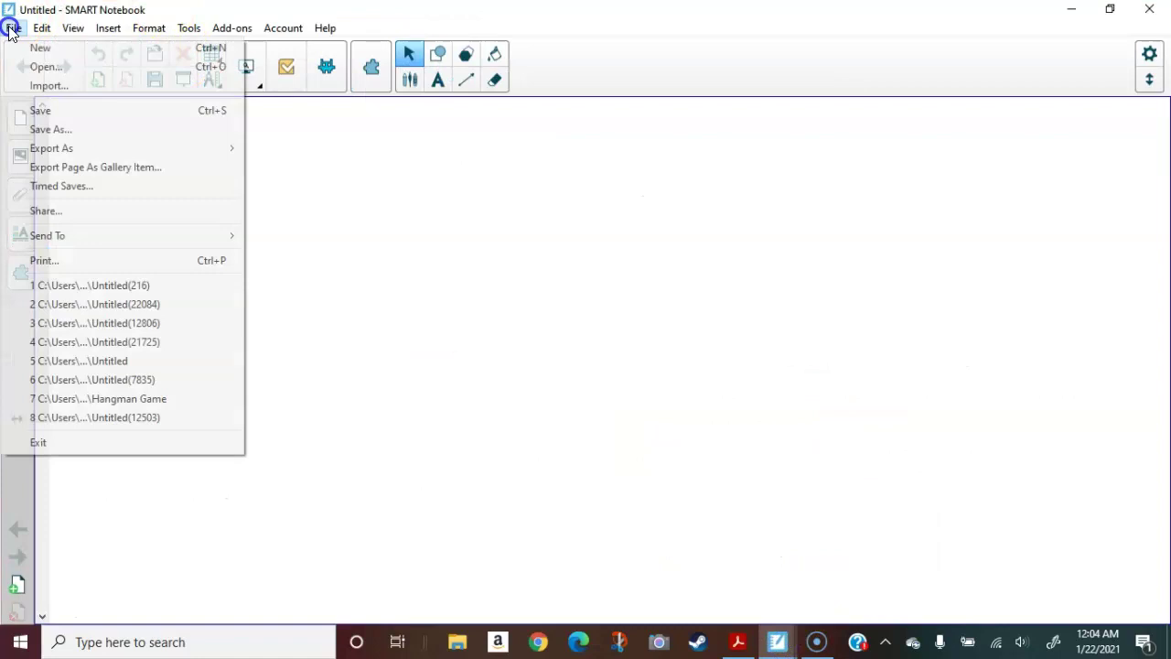
left_click(35, 82)
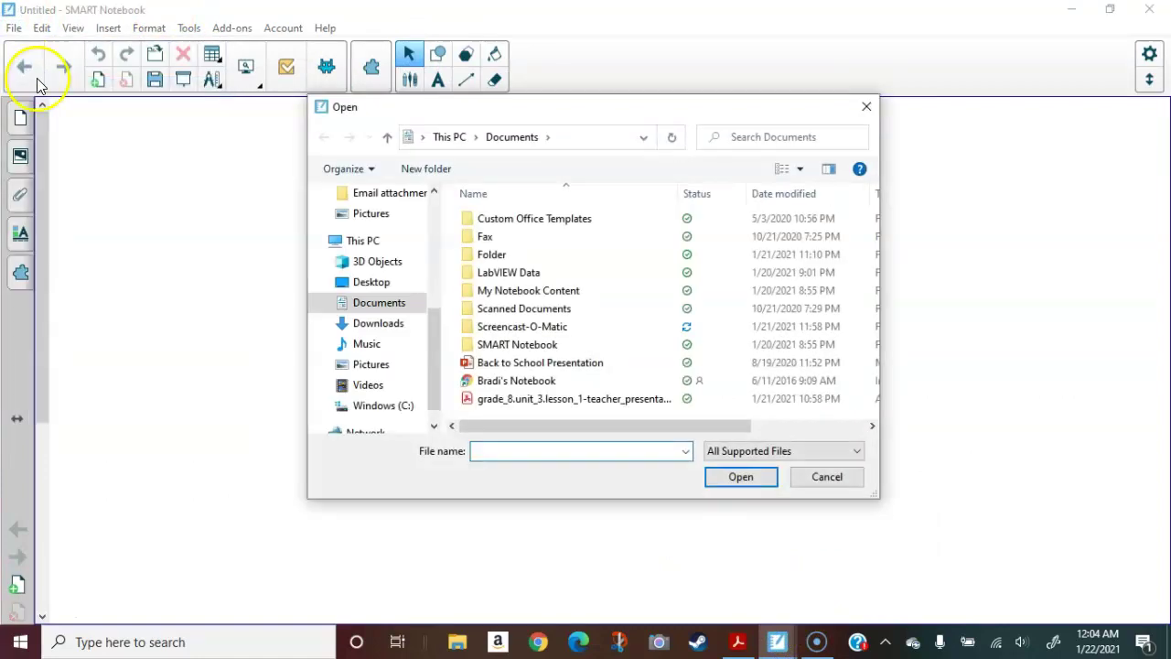
left_click(548, 399)
left_click(716, 483)
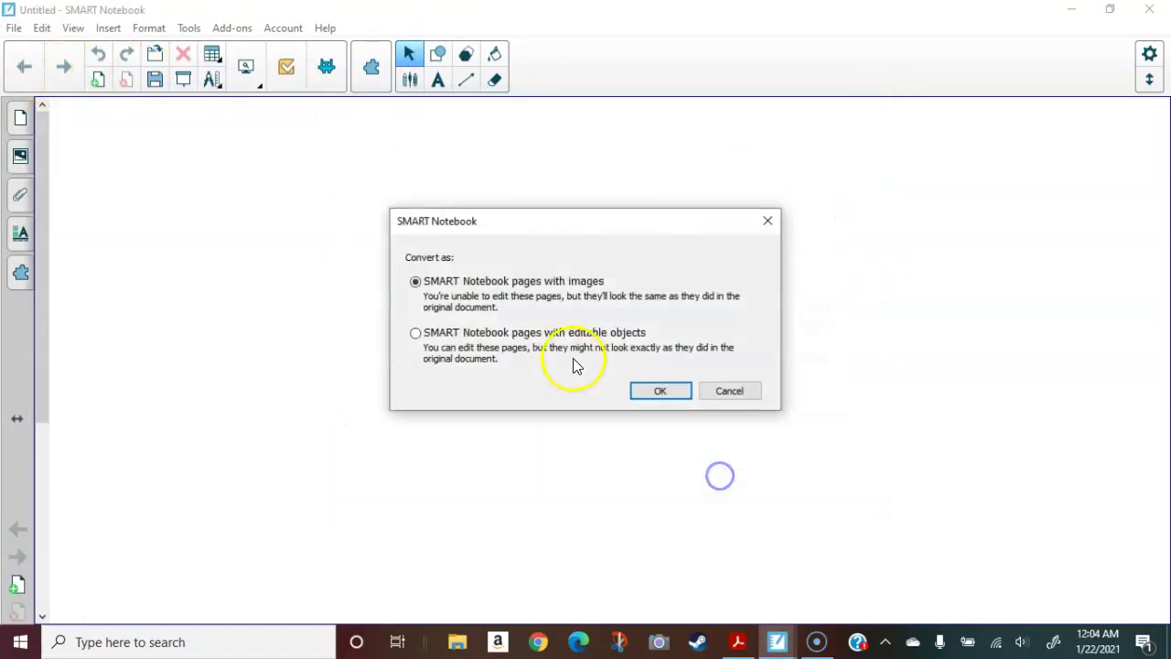
left_click(442, 333)
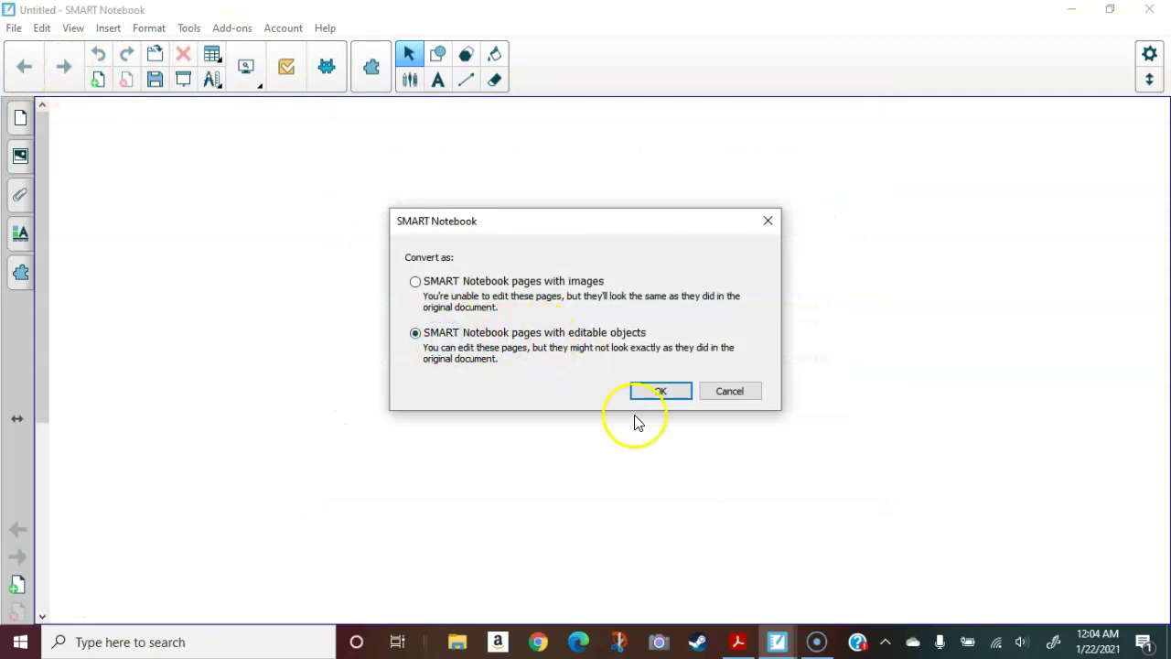
left_click(652, 391)
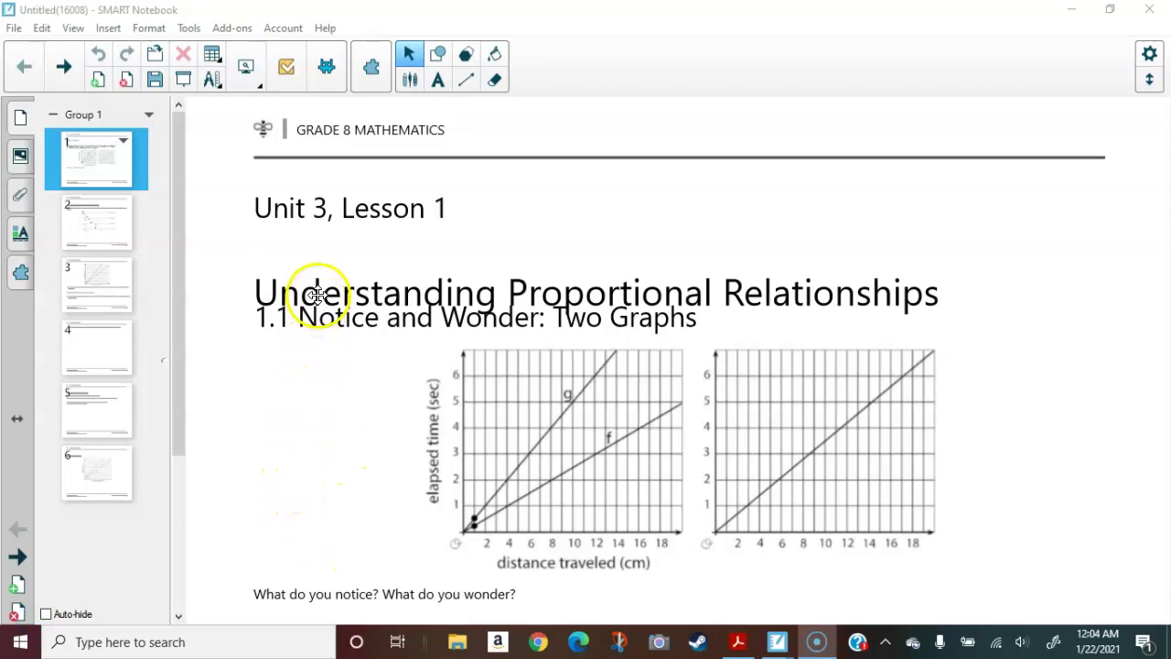
Snap the editable Notebook to the left half and tick Auto-hide so page 1 shows fully.
left_click_drag(774, 13, 2, 137)
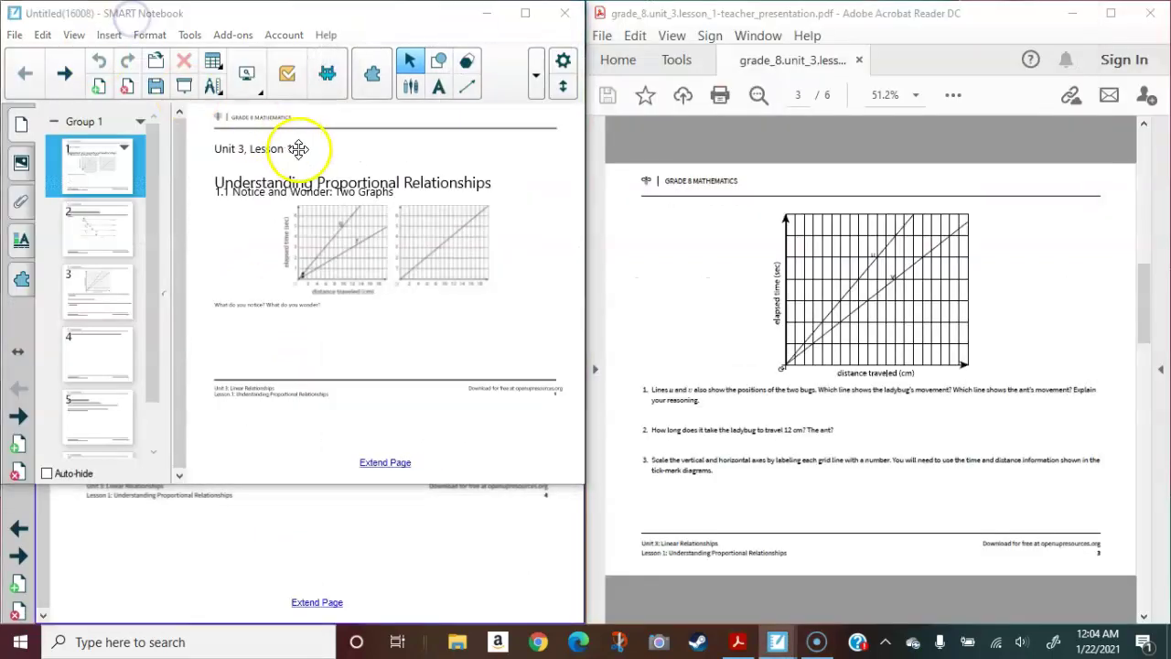
left_click(47, 473)
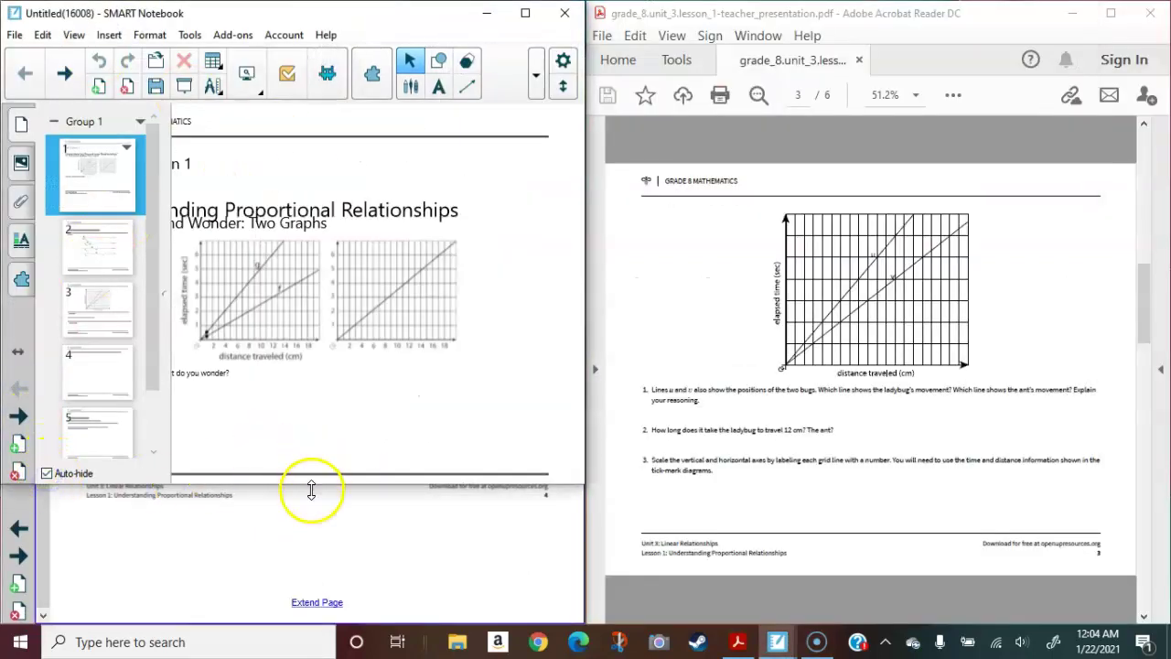
left_click(370, 452)
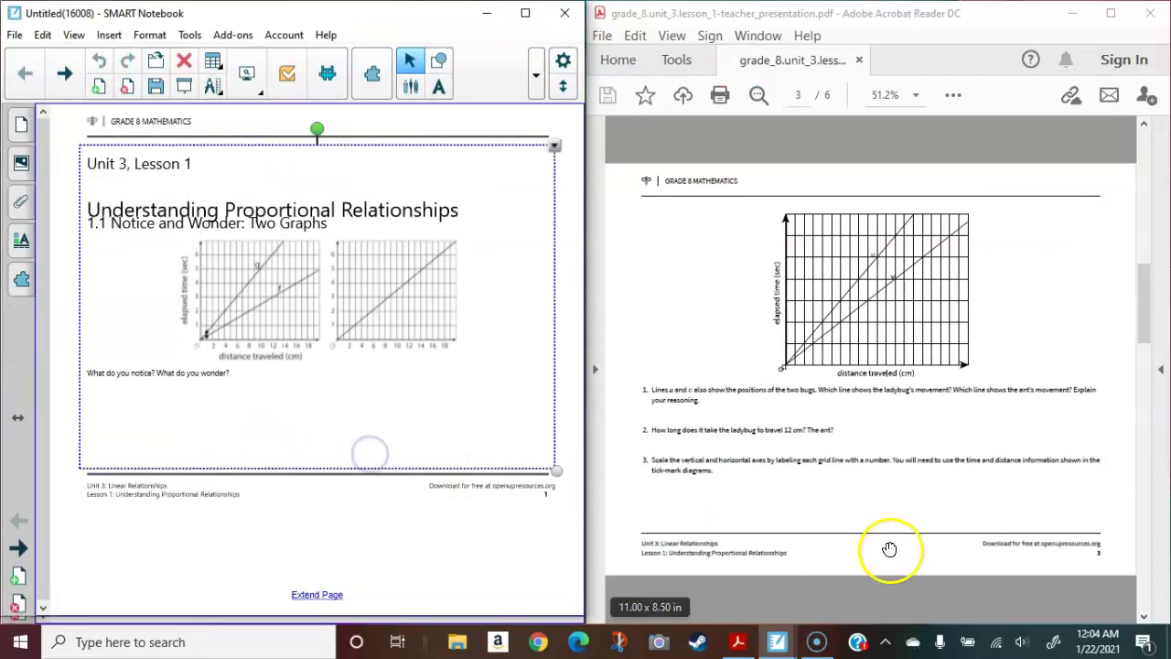
left_click(476, 567)
scroll(949, 318, "up", 2)
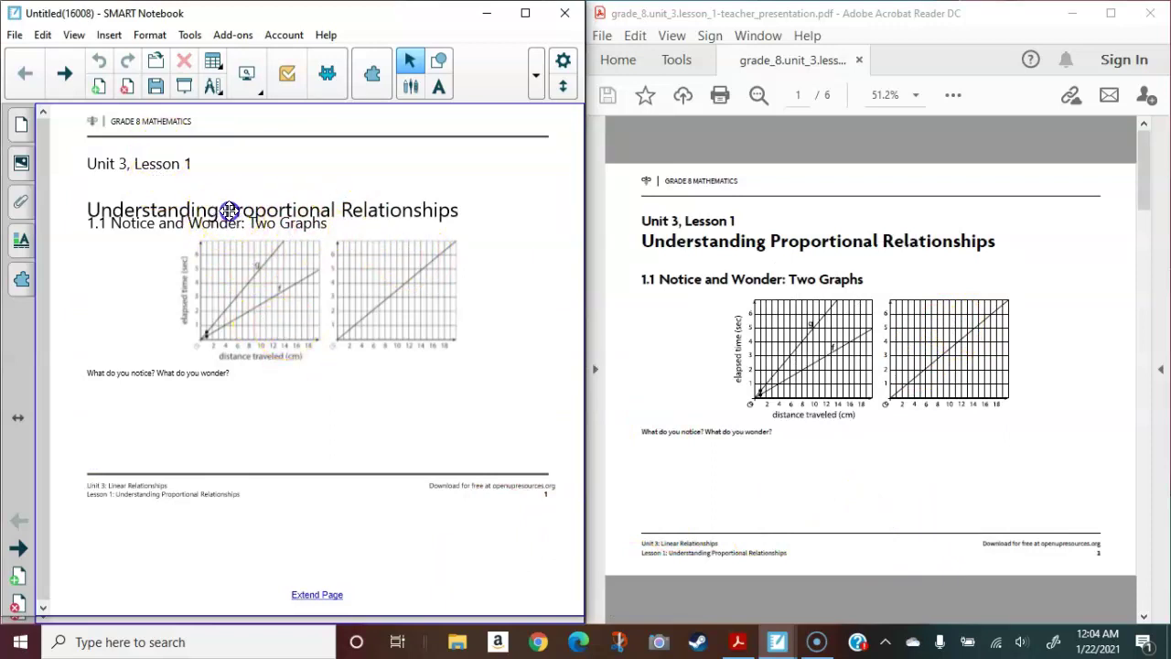
Move the title block above the 1.1 heading and widen it so 'Relationships' fits on one line.
left_click_drag(229, 211, 224, 197)
left_click(468, 199)
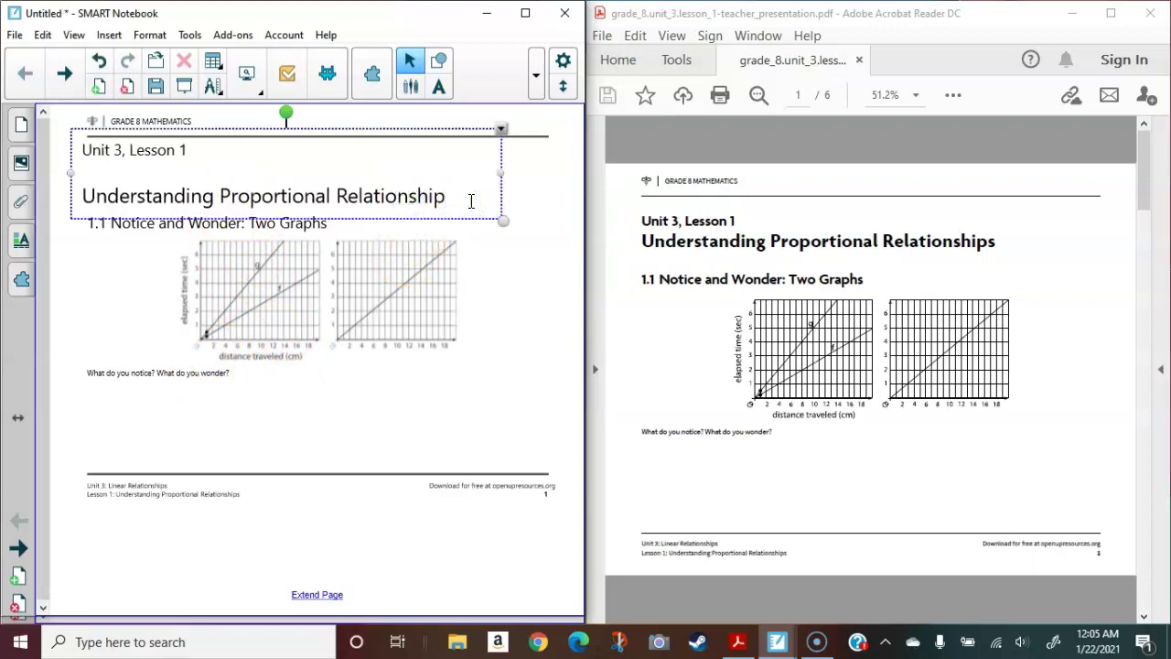
left_click(469, 339)
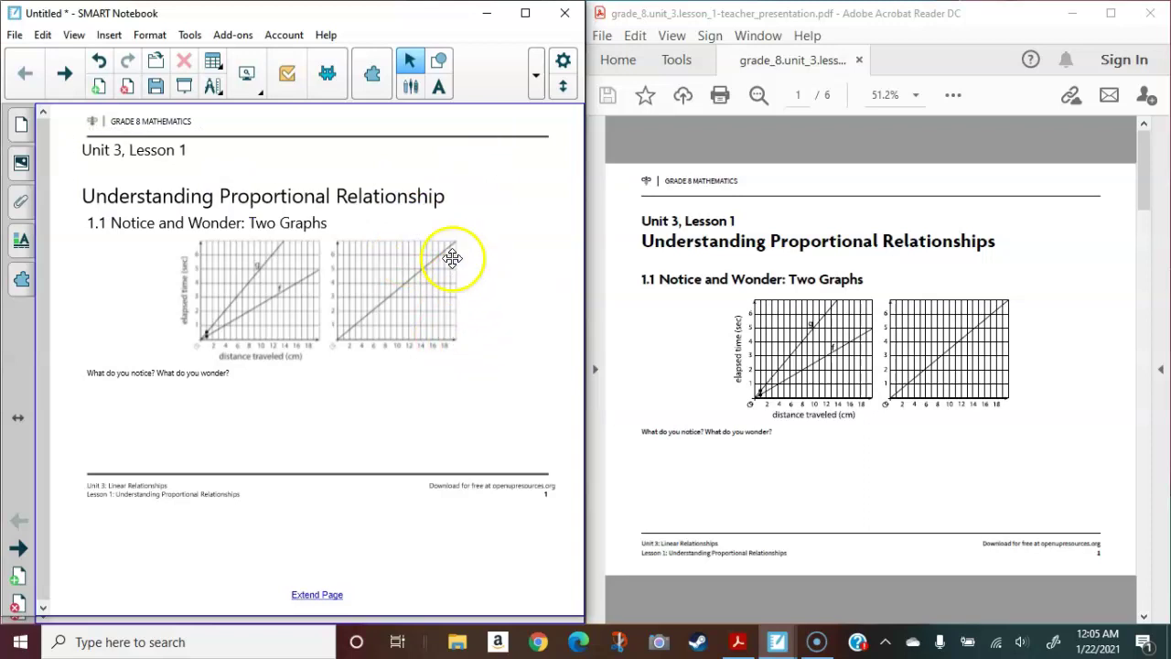
left_click(430, 196)
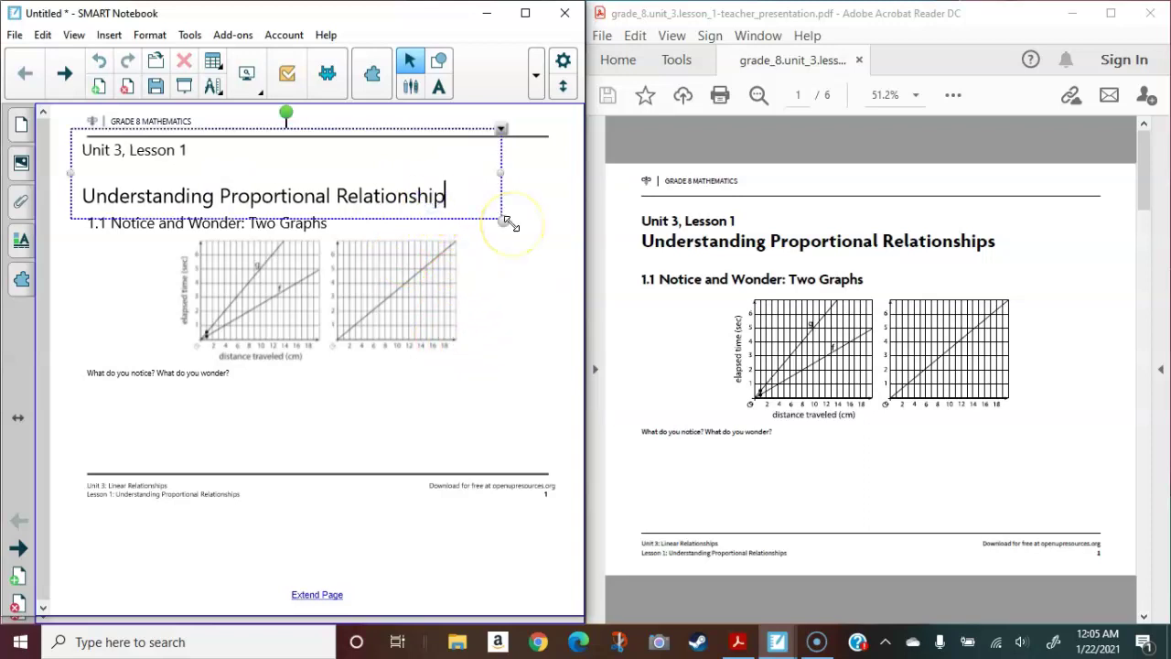
left_click(510, 261)
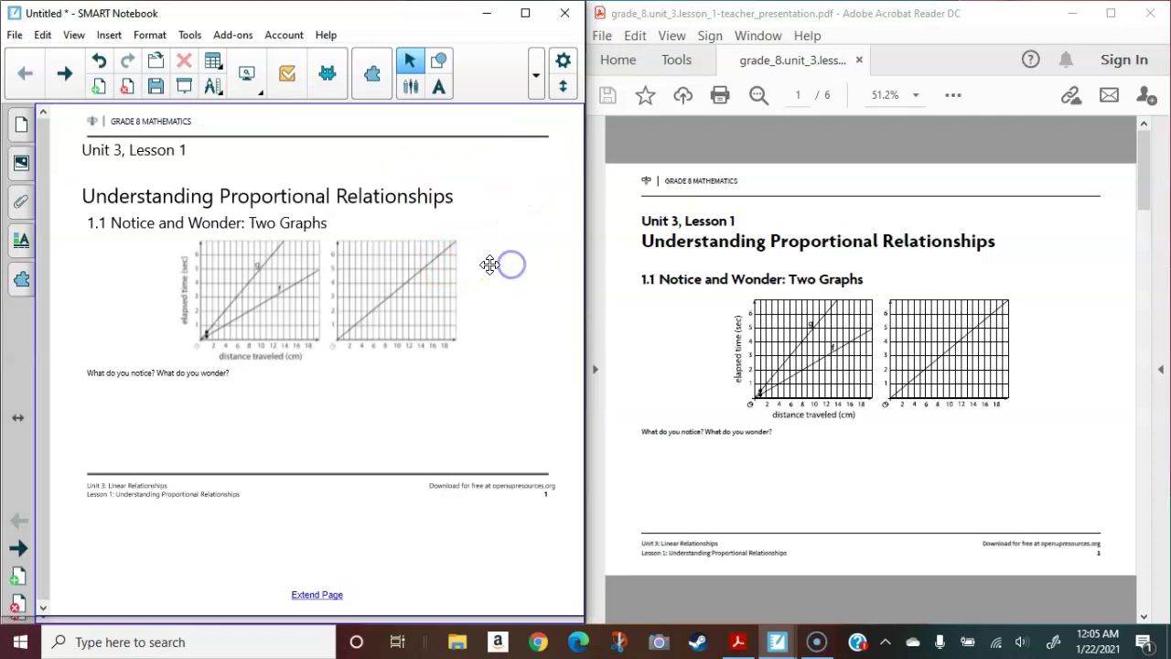
left_click(22, 135)
Cut item 4's instruction line from page 4.
left_click(113, 373)
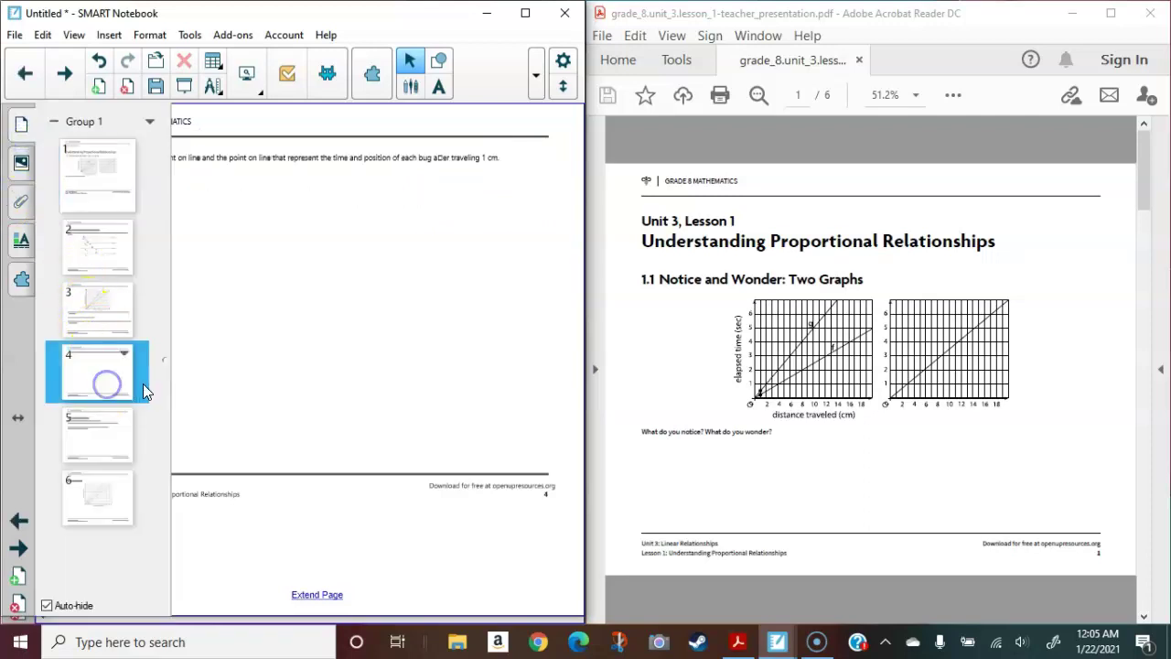
left_click(340, 267)
left_click(400, 157)
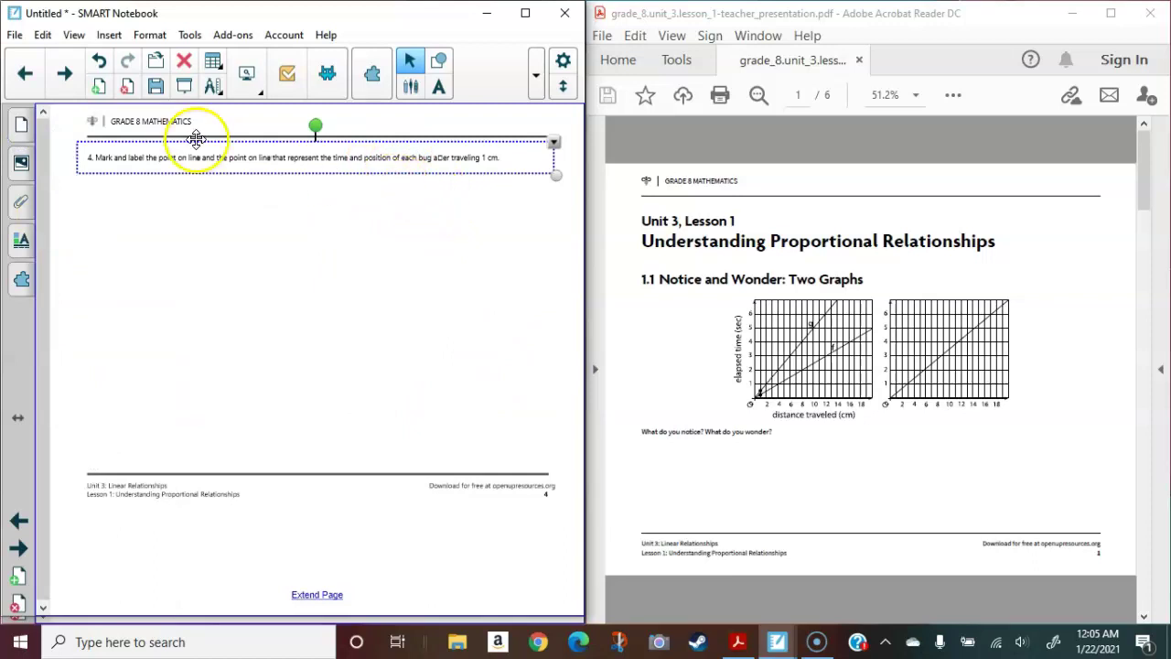
key("Delete")
Paste the instruction line onto page 3 and position it just below item 3.
left_click(26, 125)
left_click(123, 320)
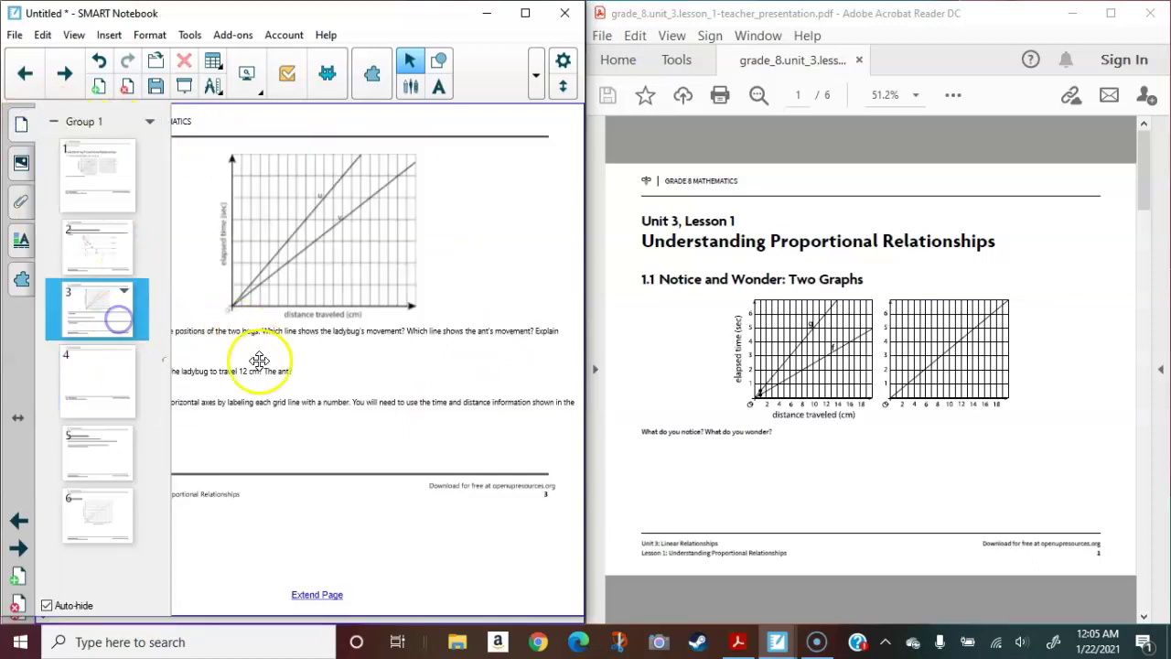
left_click(280, 394)
type("4. Mark and label the point on line and the point on line that represent the time and position of each bug aFter traveling 1 cm.")
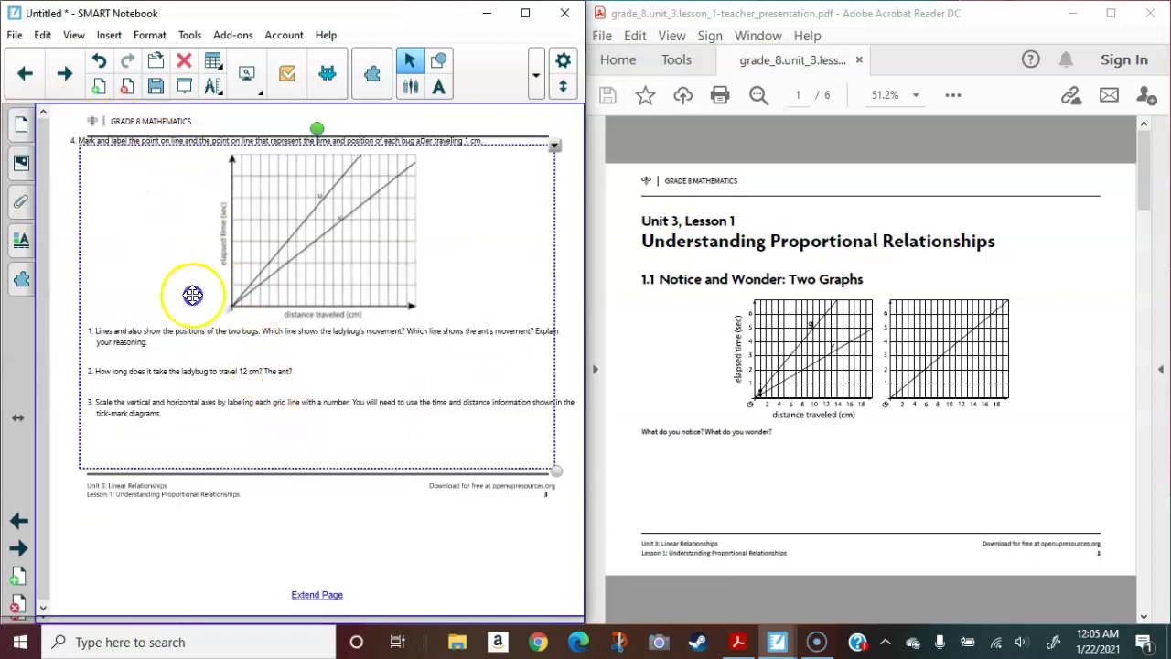
left_click(71, 200)
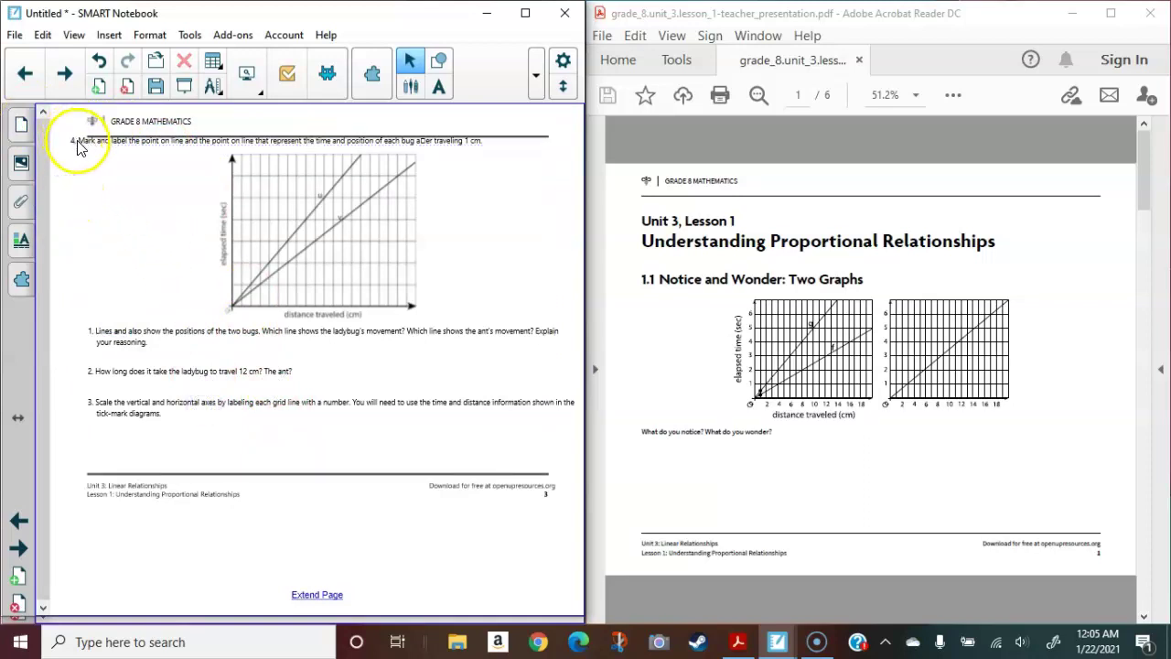
left_click_drag(79, 144, 88, 453)
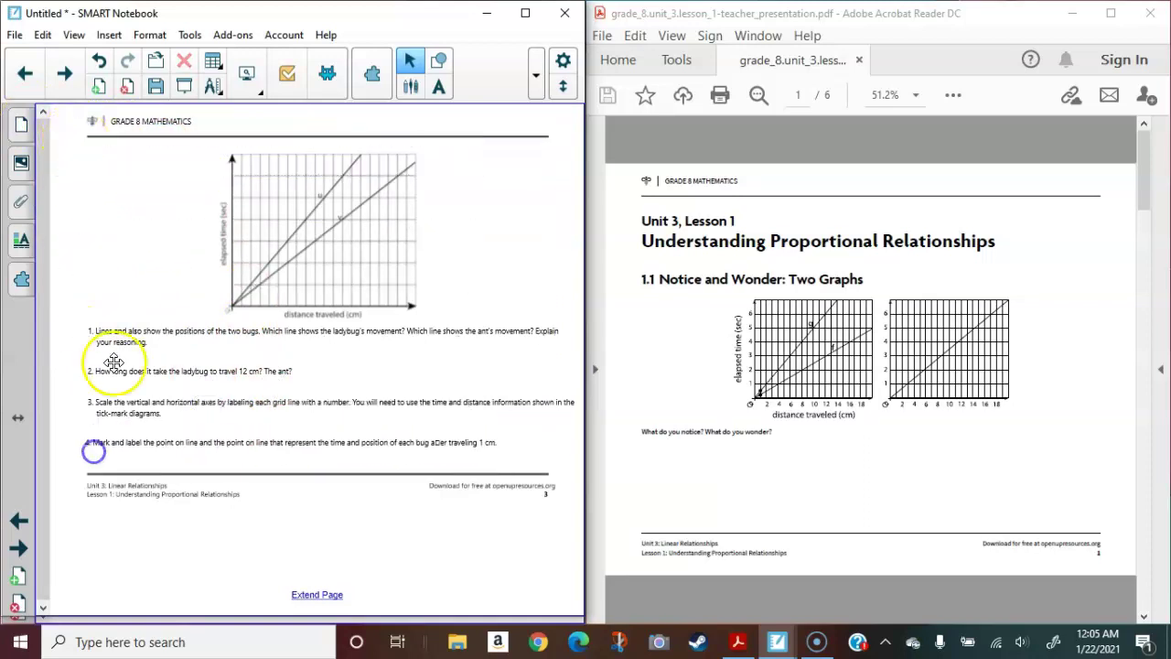
left_click(140, 242)
left_click(21, 126)
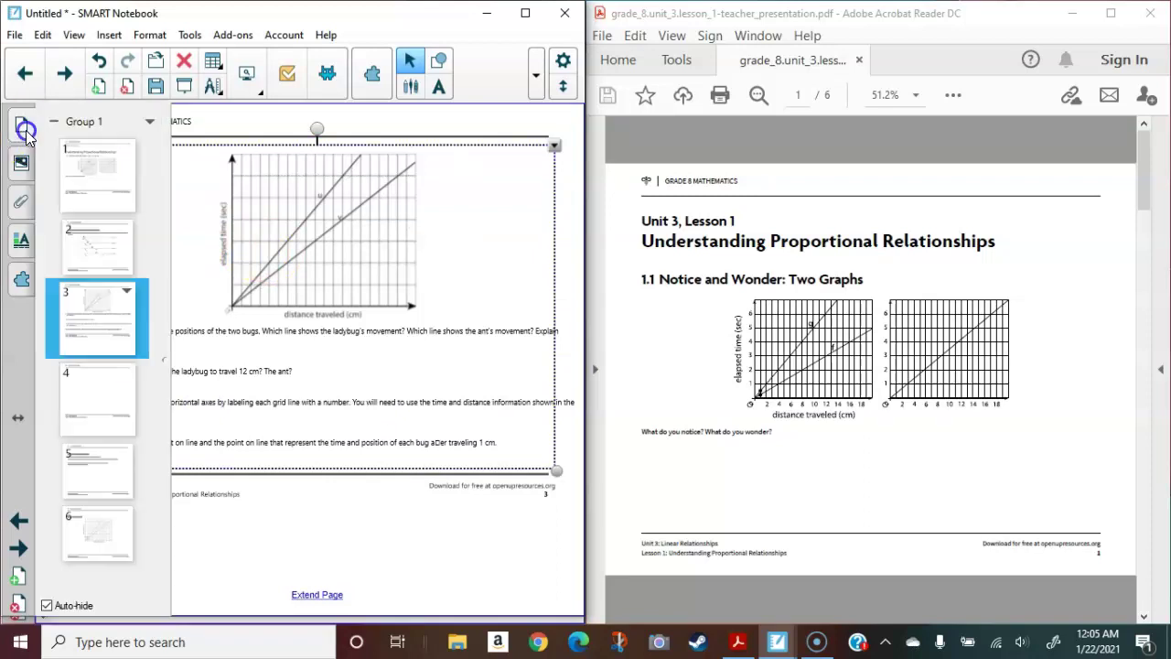
Return to page 1, then snap the Untitled(229) file to the right half of the screen.
left_click(125, 174)
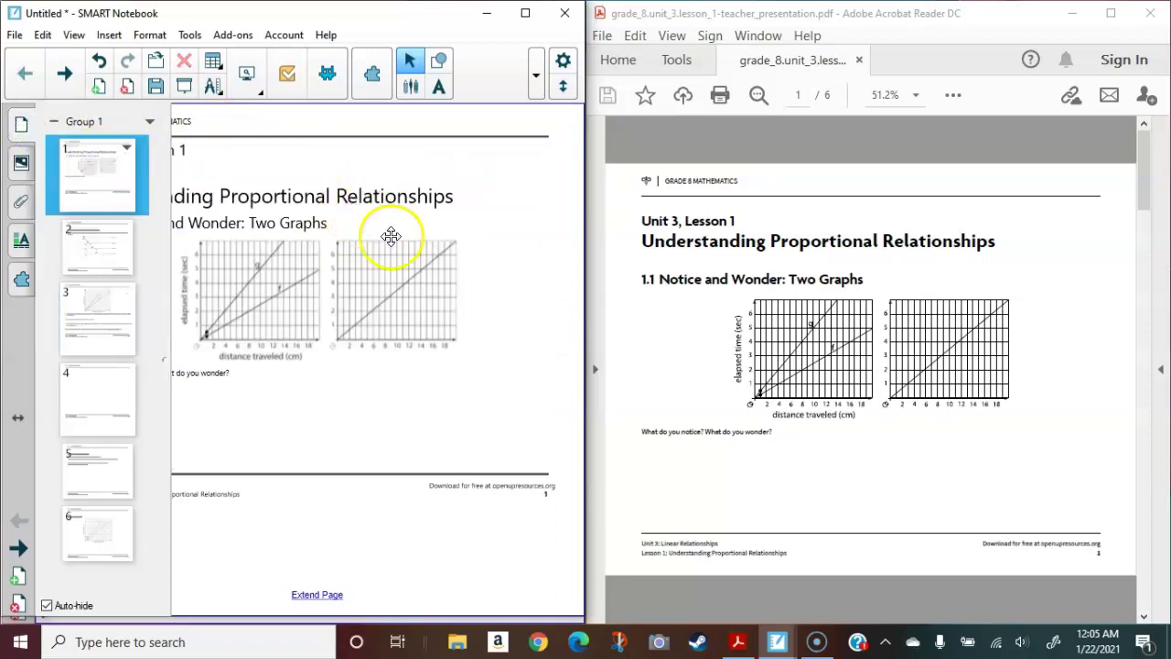
left_click(485, 388)
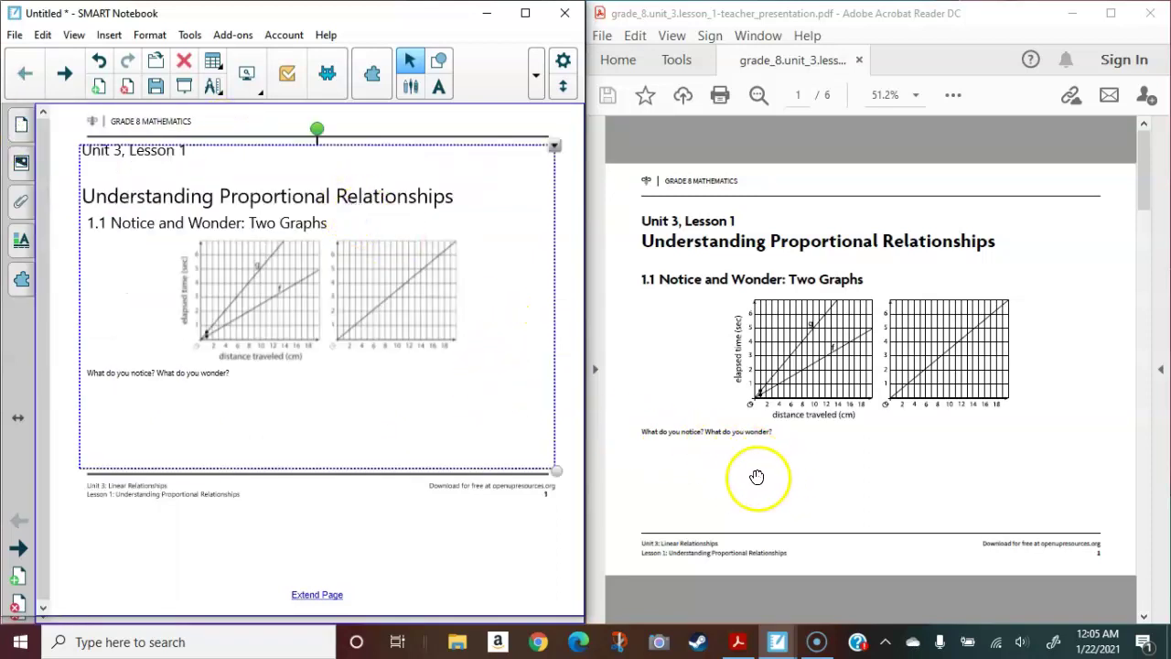
left_click(777, 641)
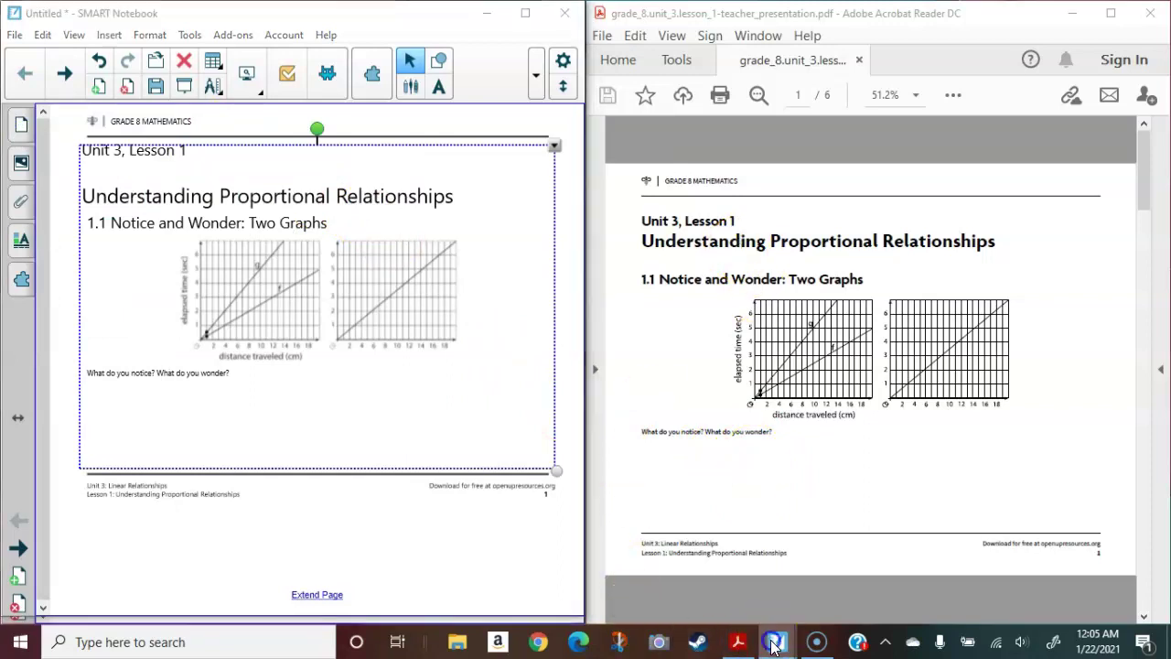
left_click(742, 582)
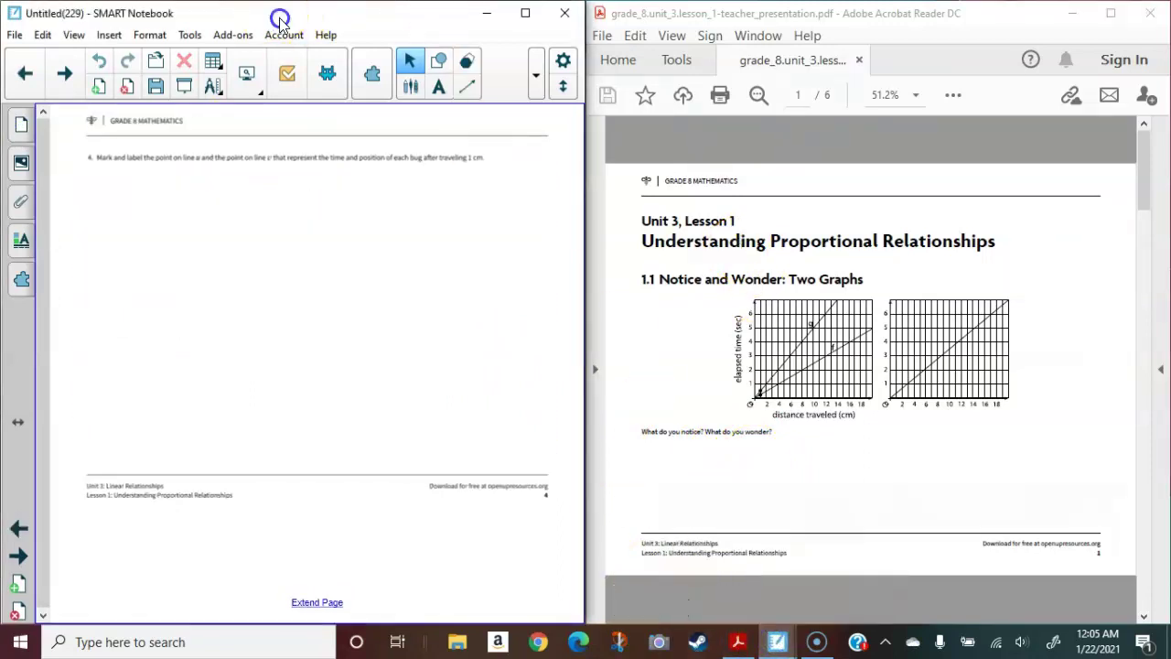
left_click_drag(280, 18, 1164, 112)
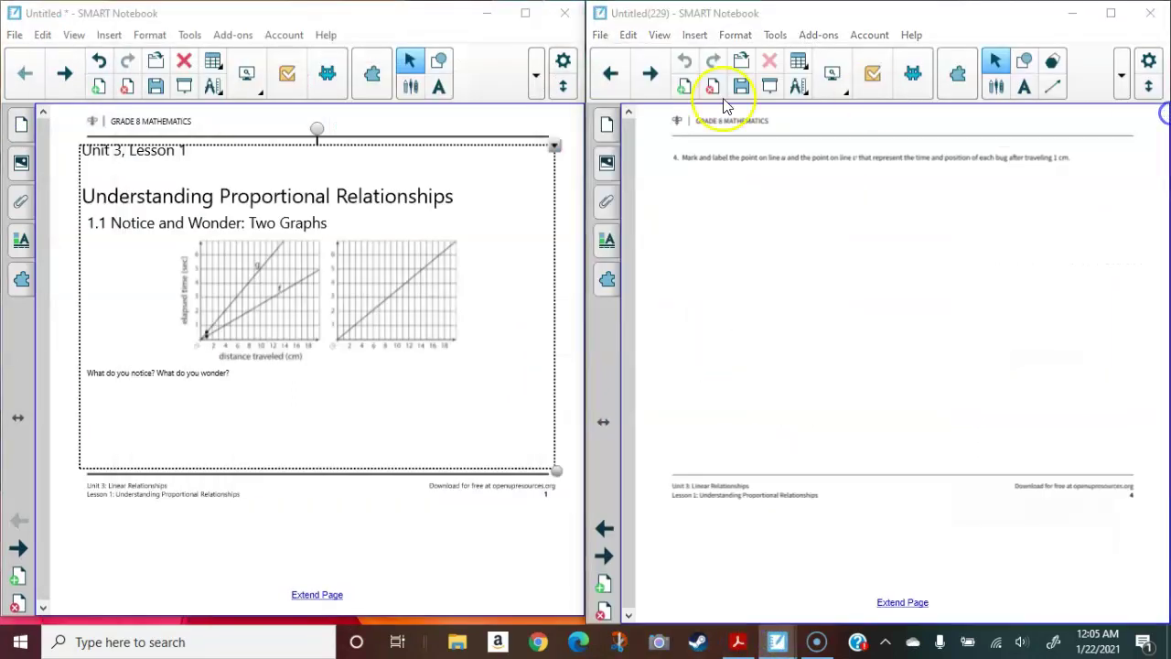
left_click(852, 265)
left_click(607, 124)
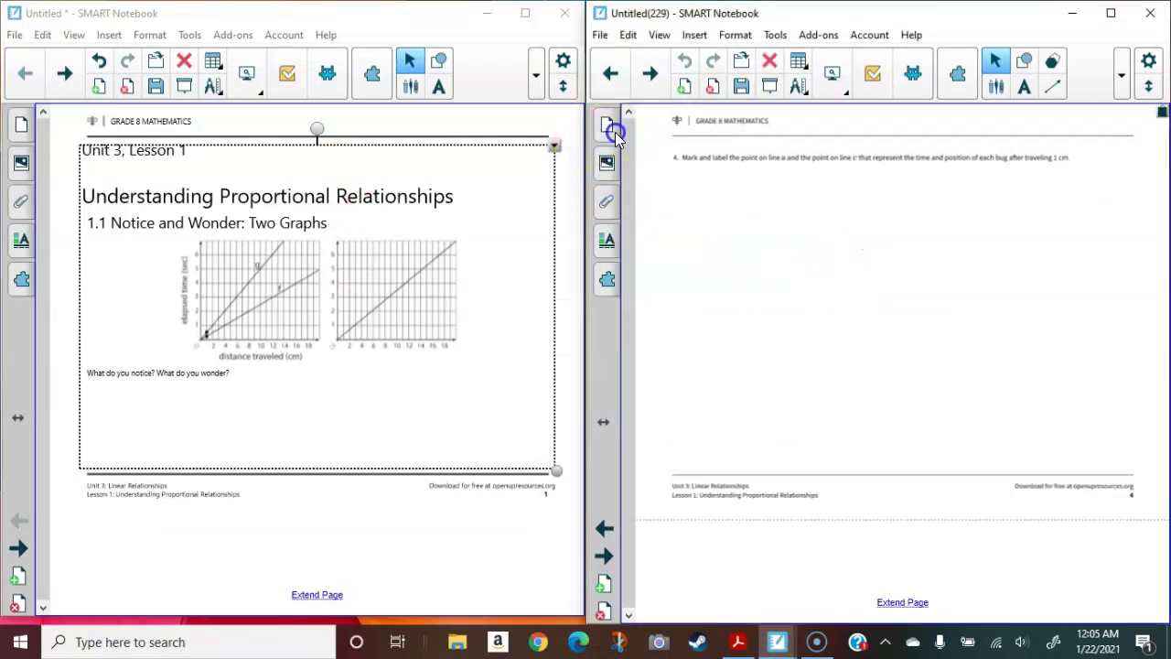
Show page 1 in the right-hand file and nudge the left file's title block slightly lower.
left_click(667, 186)
left_click(883, 271)
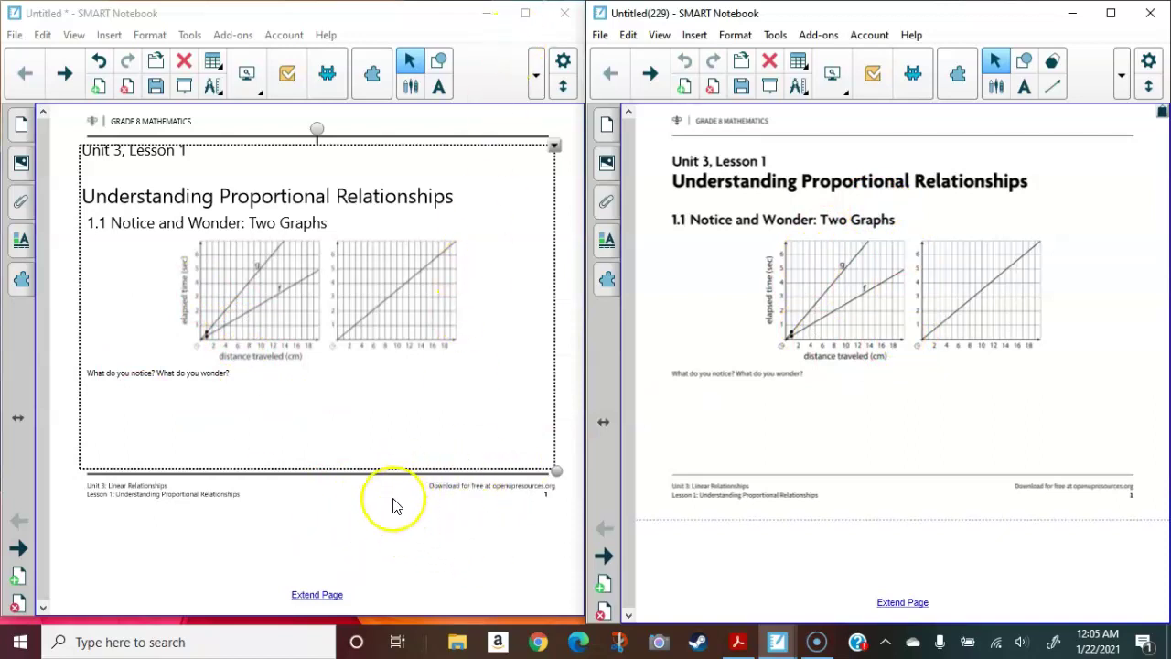
left_click(389, 547)
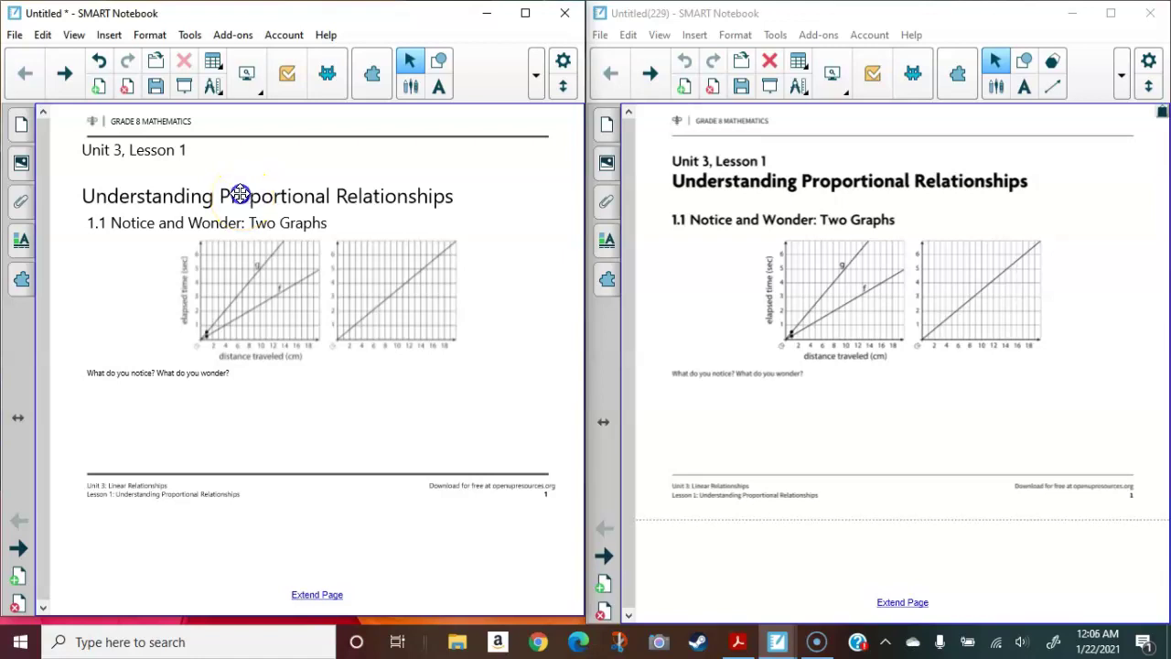
left_click_drag(241, 193, 239, 194)
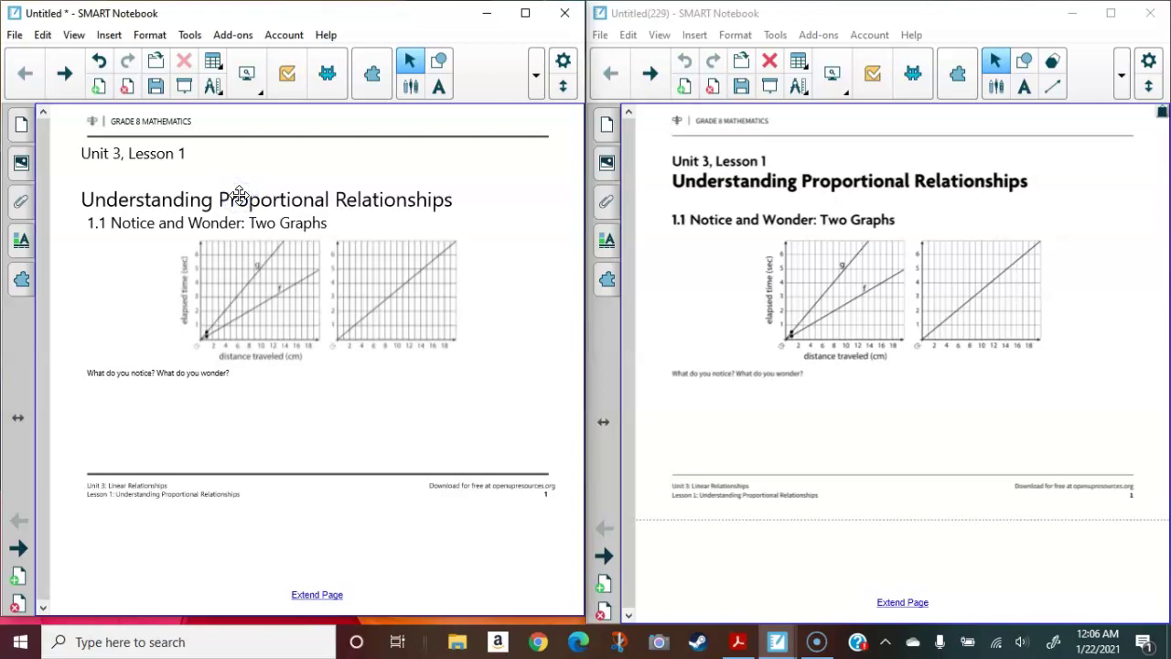